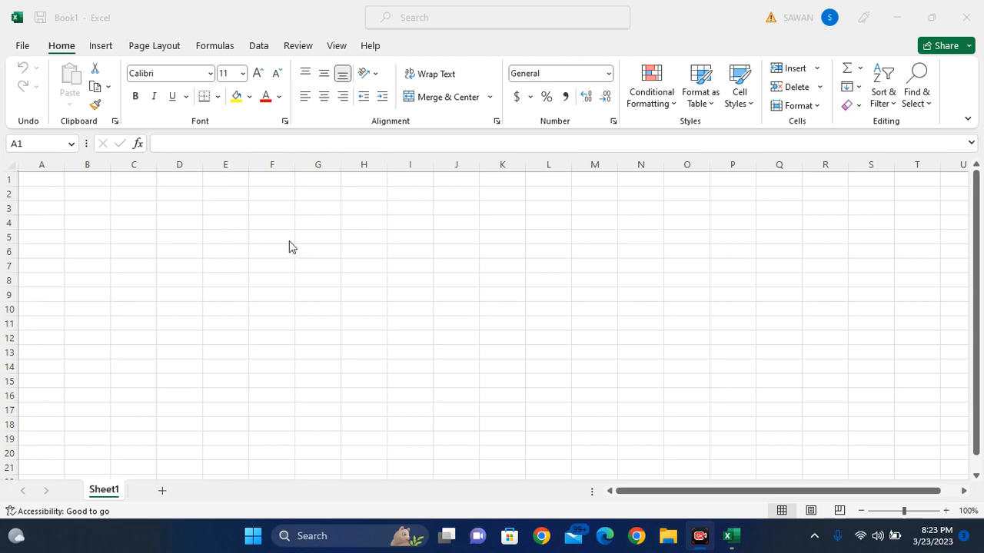
- Zoom the blank sheet to about 205% so columns A–J and rows 1–10 fill the window
scroll(289, 246, "up", 7, "ctrl")
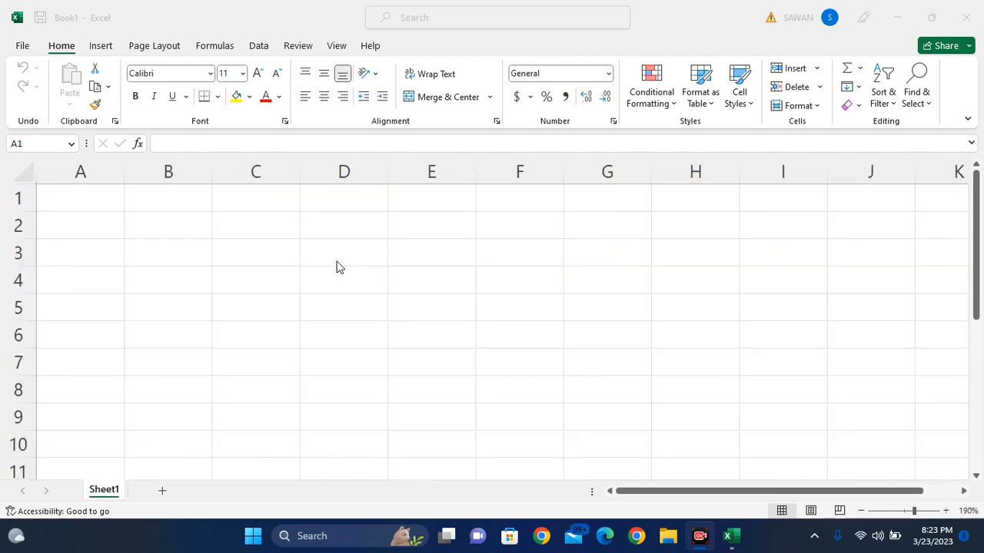
- Enter 12, 14, 22, 28, 2 and 6 down column C in cells C2 through C7
left_click(303, 231)
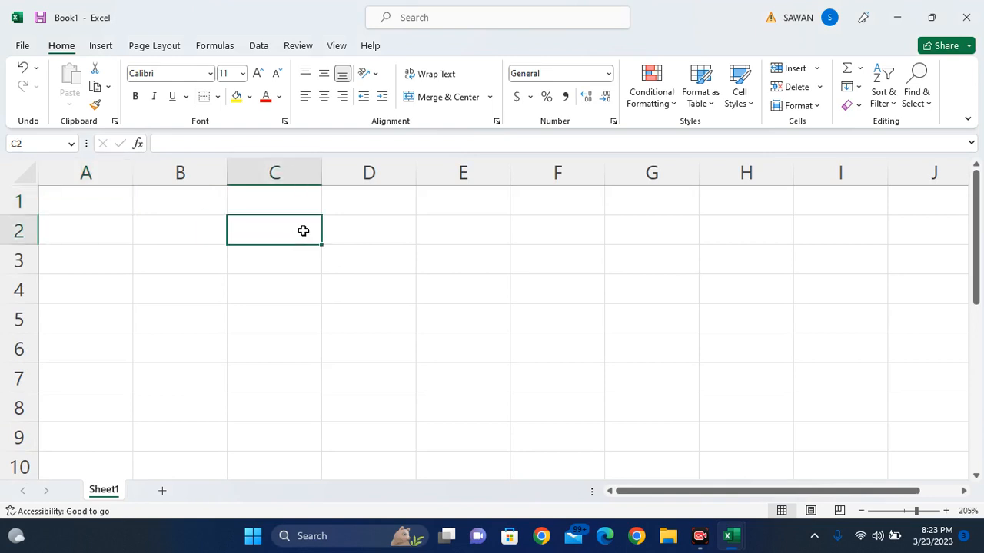
type("12")
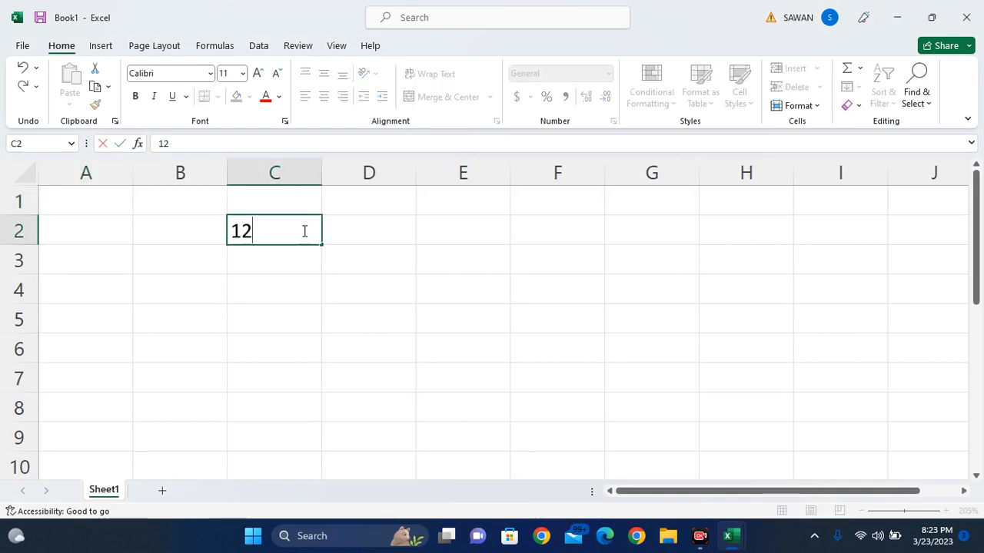
key("Return")
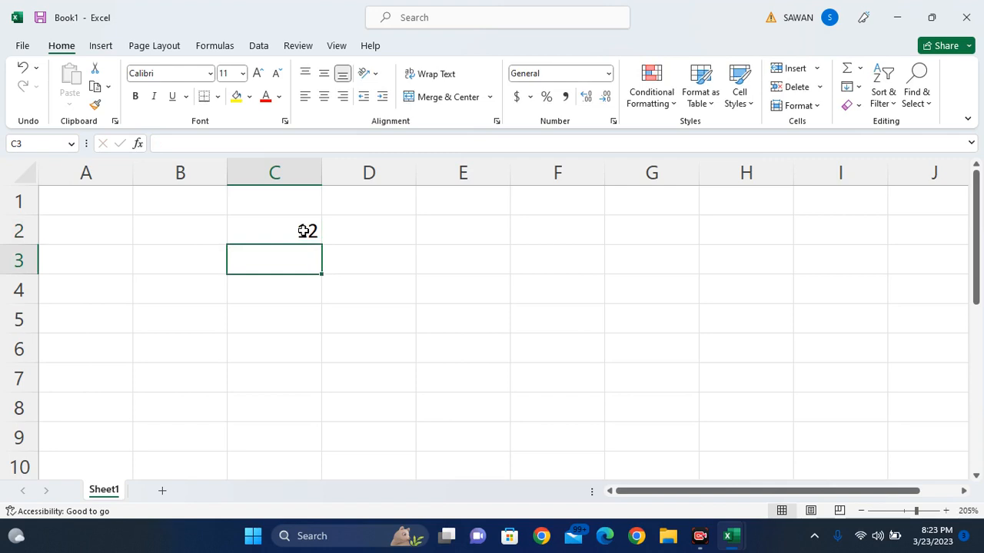
type("14")
key("Return")
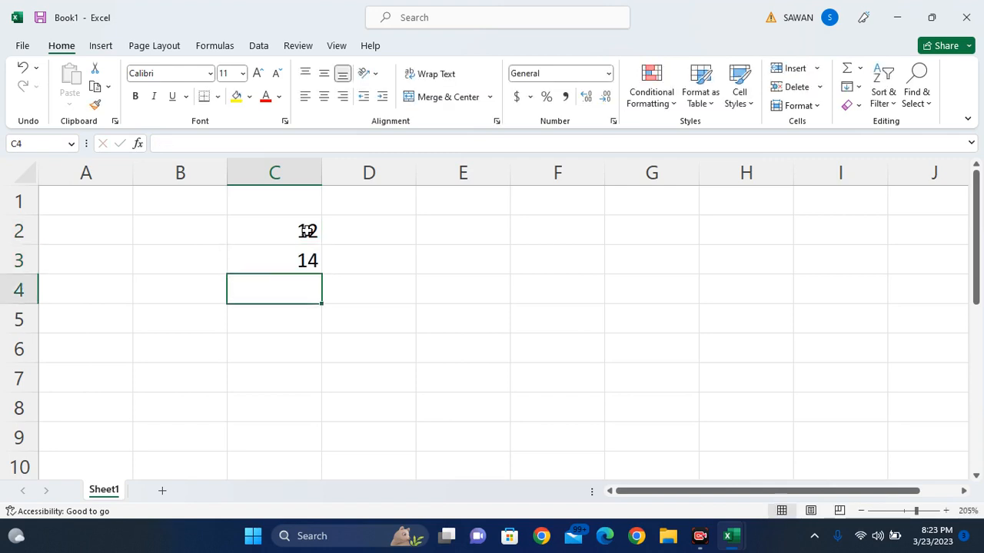
type("22")
key("Return")
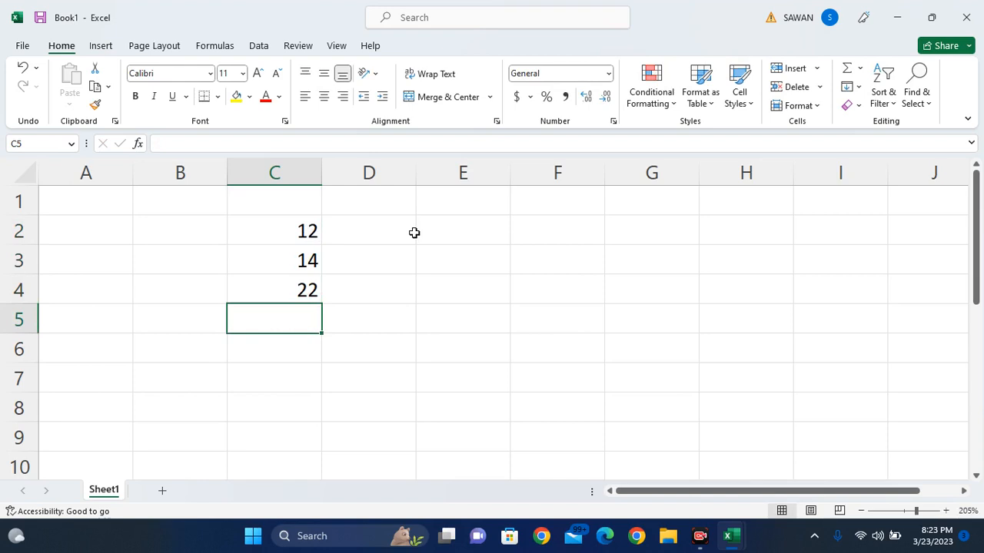
type("28")
key("Return")
type("2")
key("Return")
type("6")
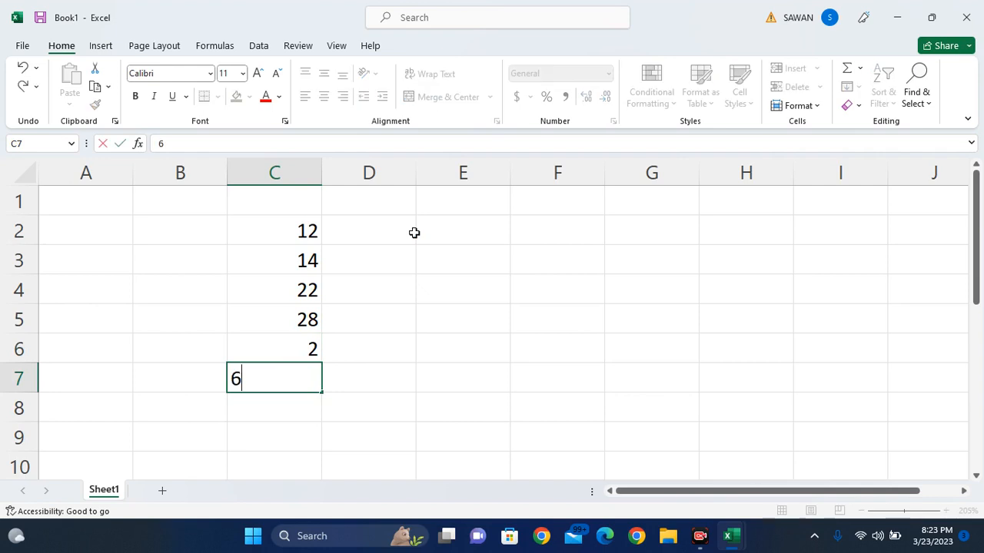
key("Return")
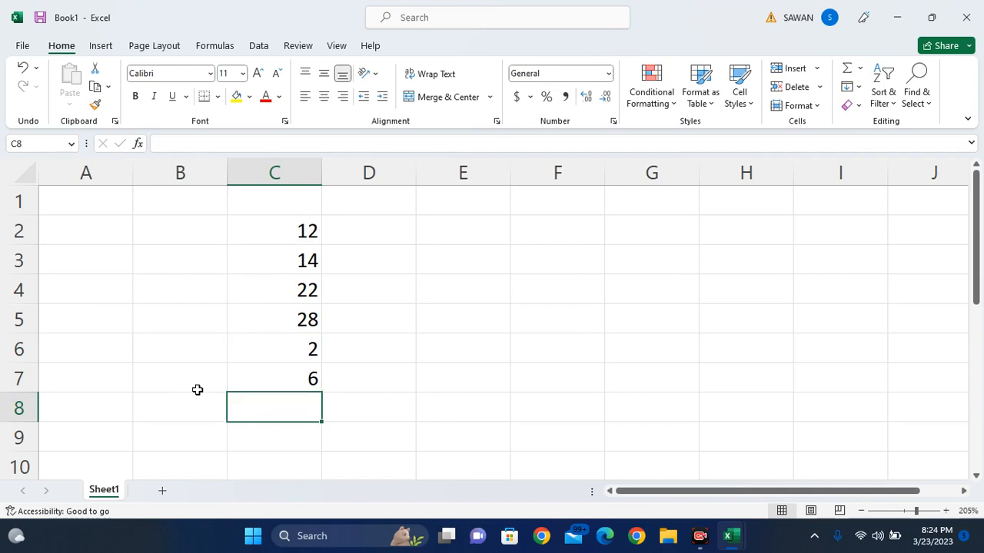
- Enter the formula =C5-C4 in D5 so it shows 6
left_click(296, 321)
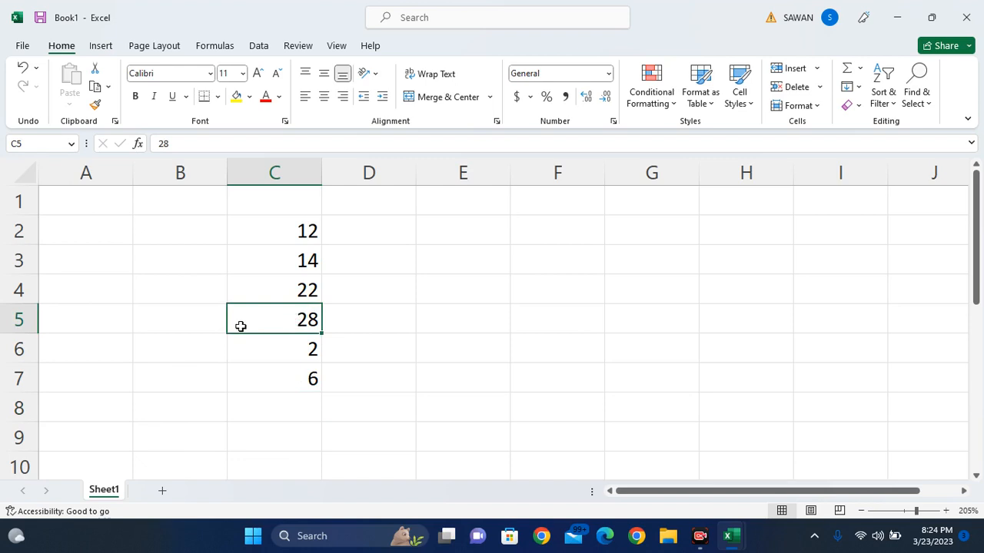
left_click(304, 290)
left_click(379, 322)
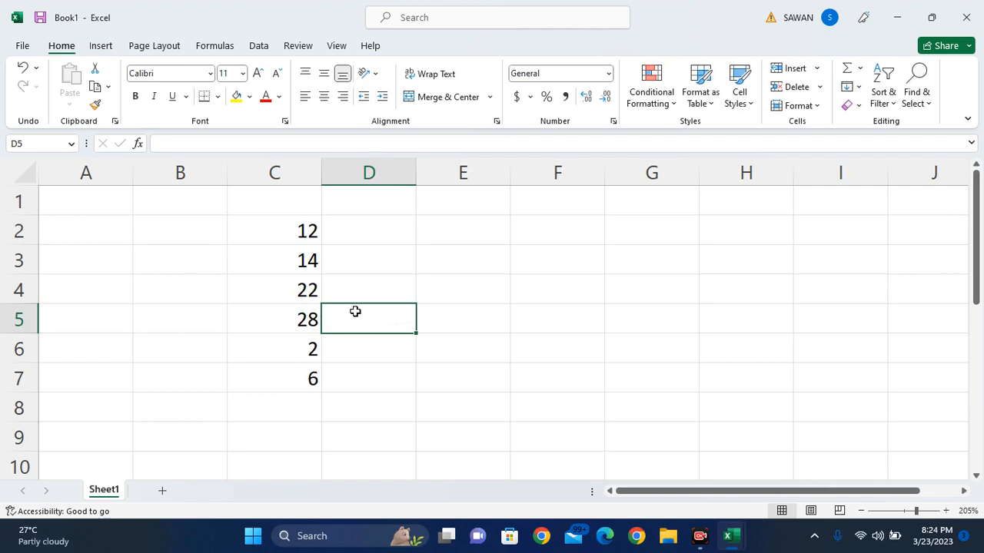
type("=")
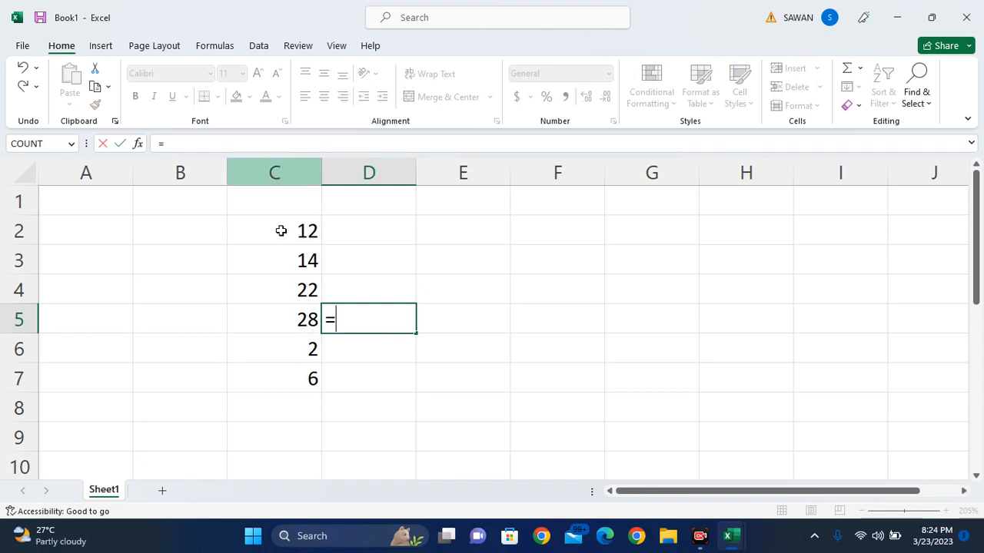
left_click(296, 314)
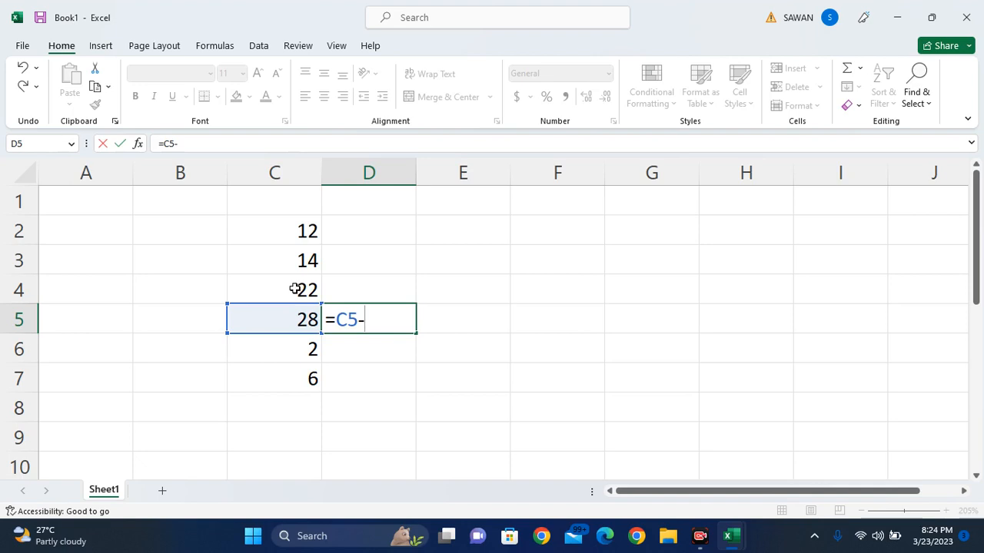
left_click(294, 289)
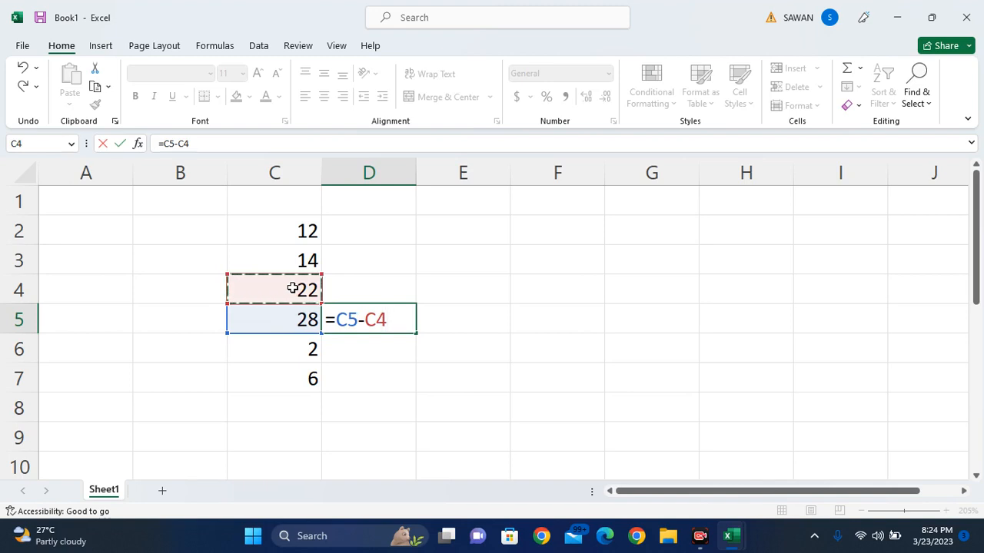
key("Return")
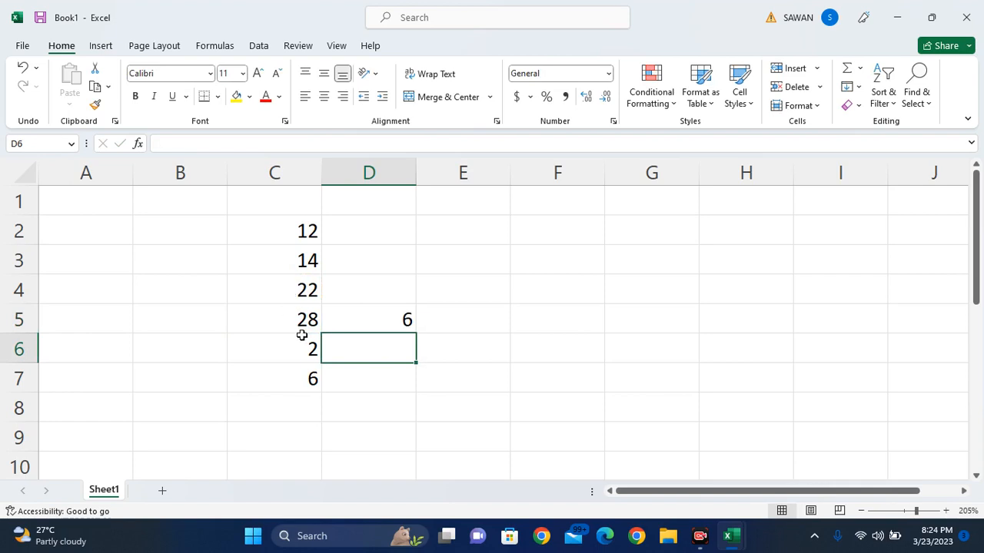
- Give D5 a yellow fill
left_click(310, 319)
left_click(312, 291)
left_click(356, 316)
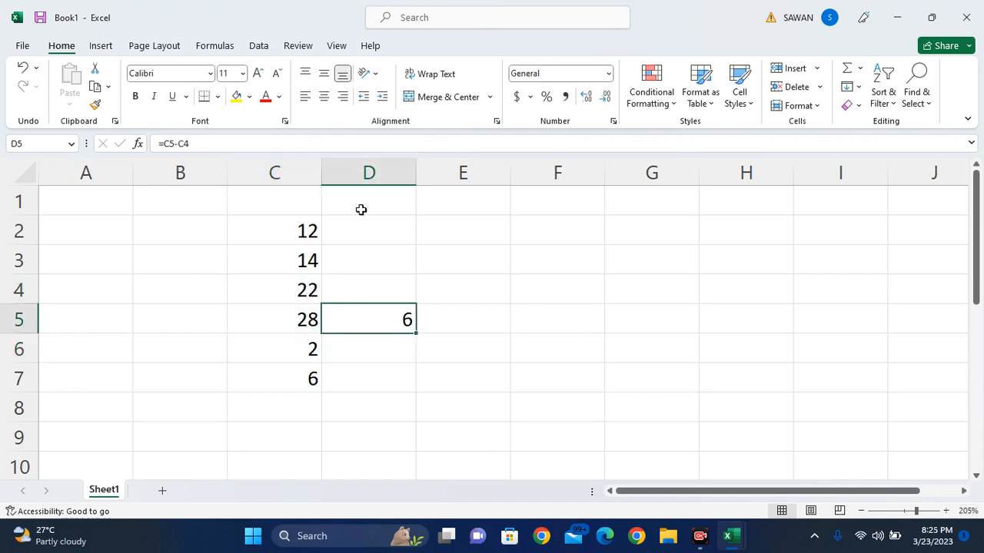
left_click(236, 98)
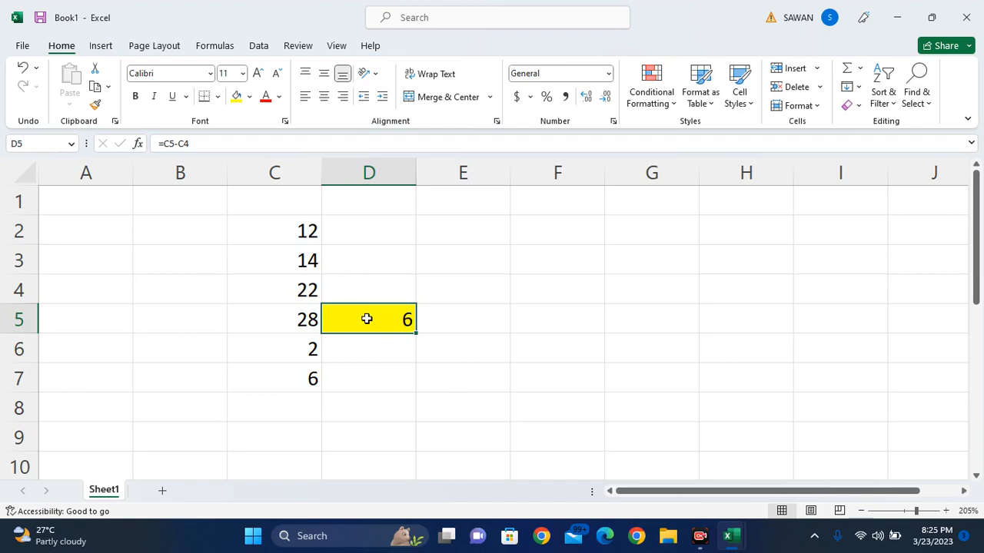
left_click(353, 267)
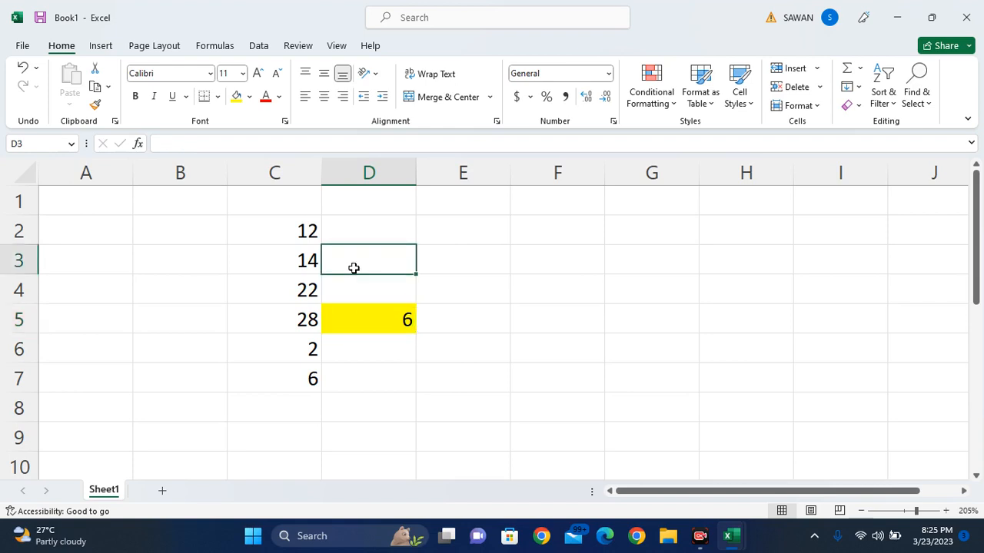
- Enter the formula =C3-C2 in D3 so it shows 2
left_click(299, 265)
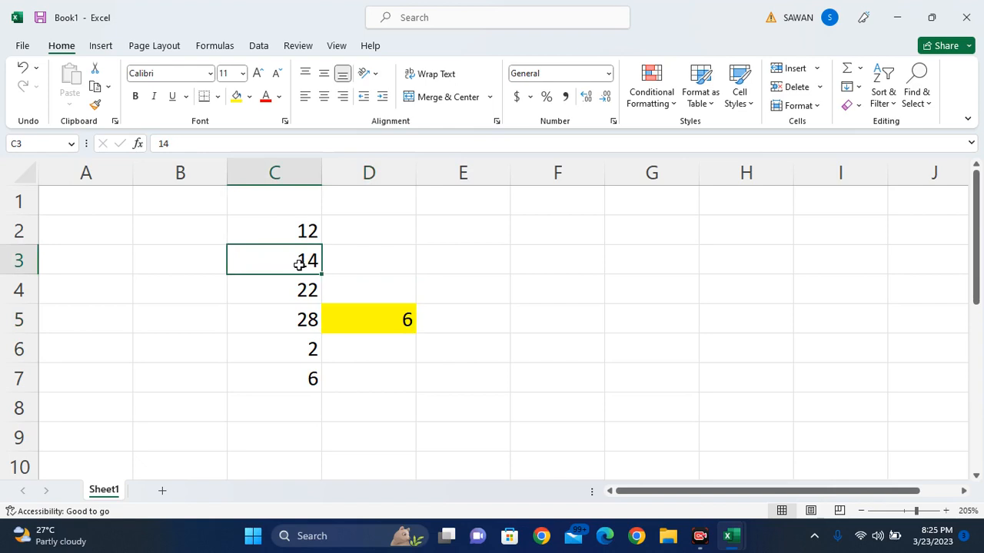
left_click(307, 229)
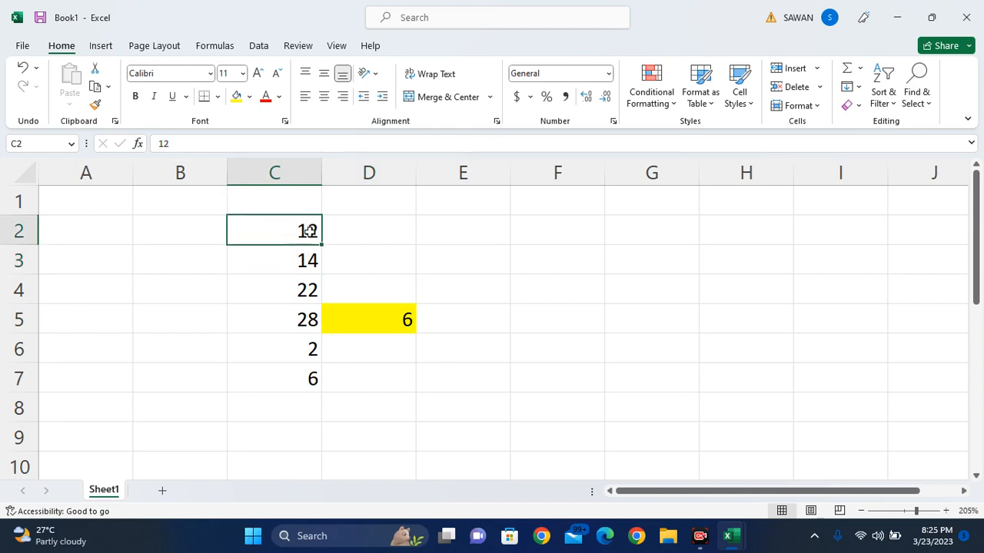
left_click(296, 262)
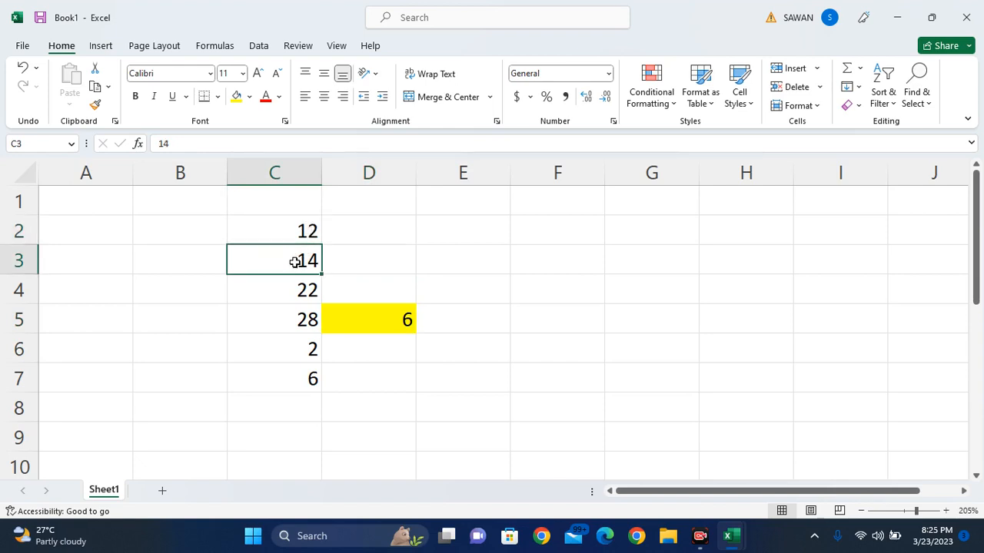
left_click(351, 255)
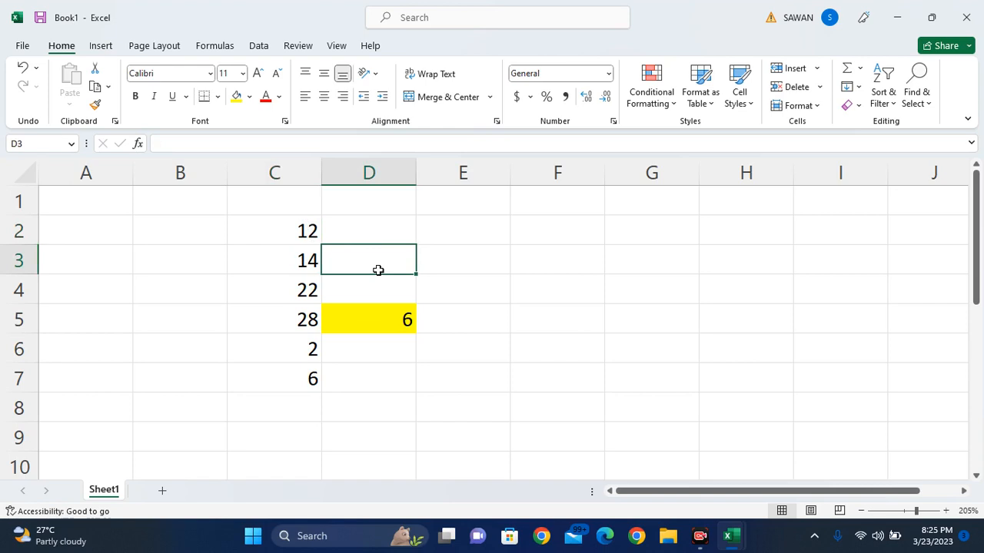
type("=")
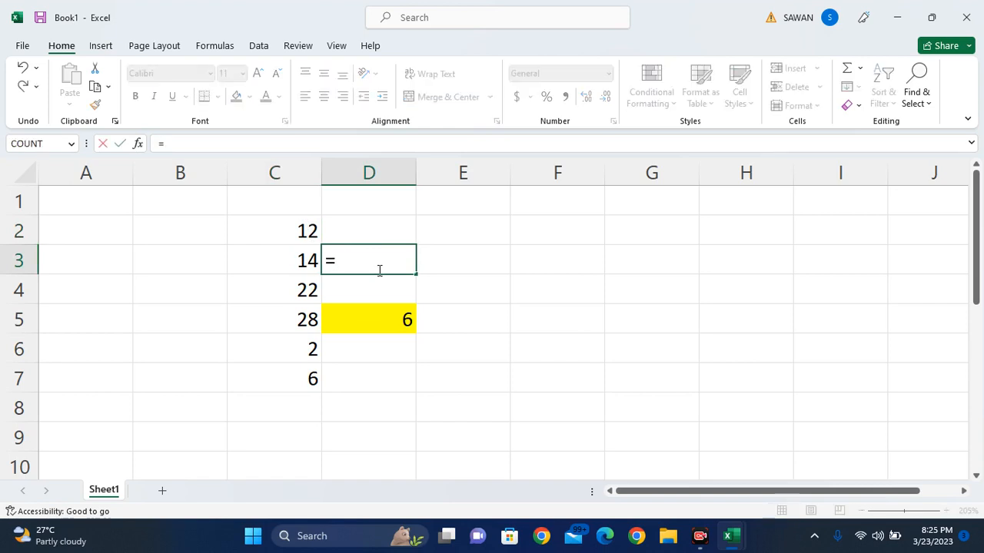
type("c")
key("BackSpace")
type("C")
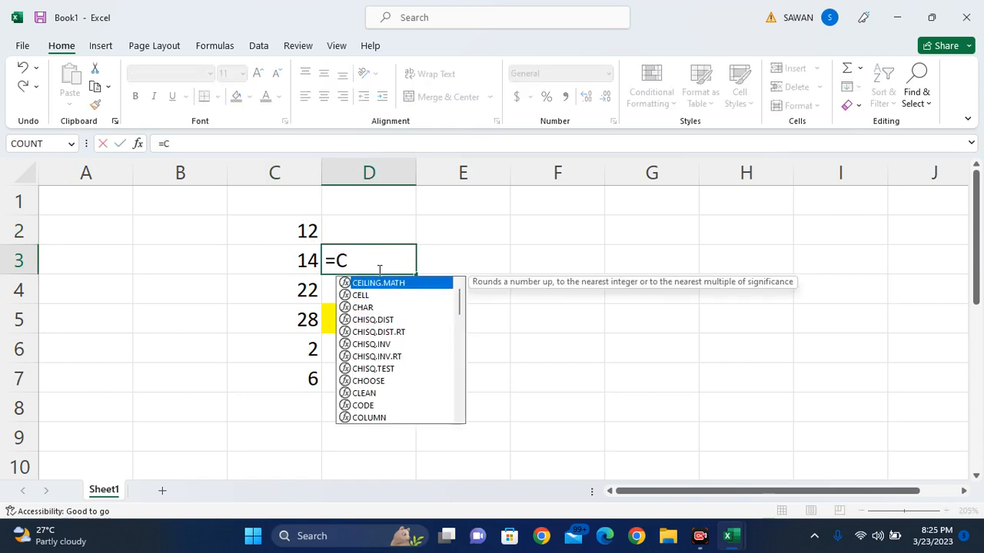
type("3-")
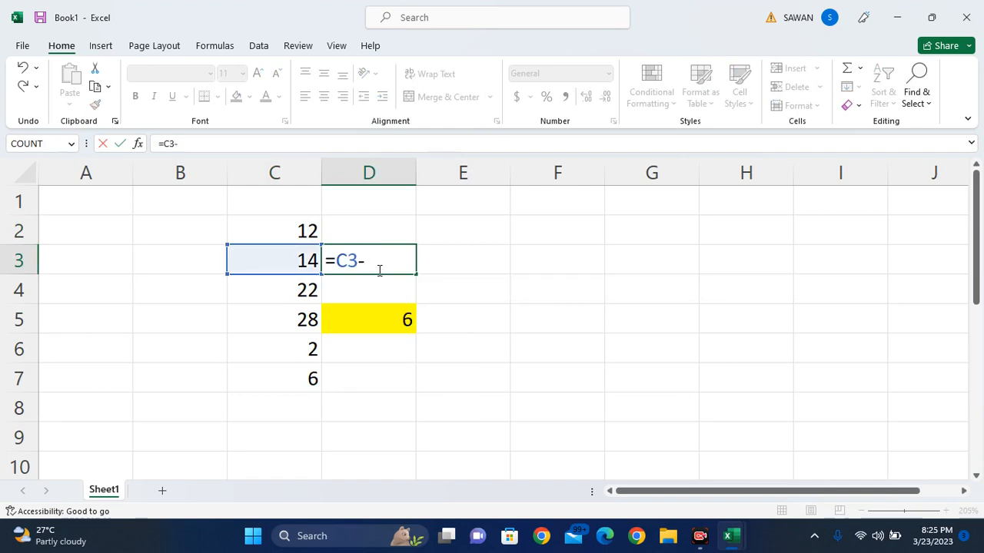
type("C2")
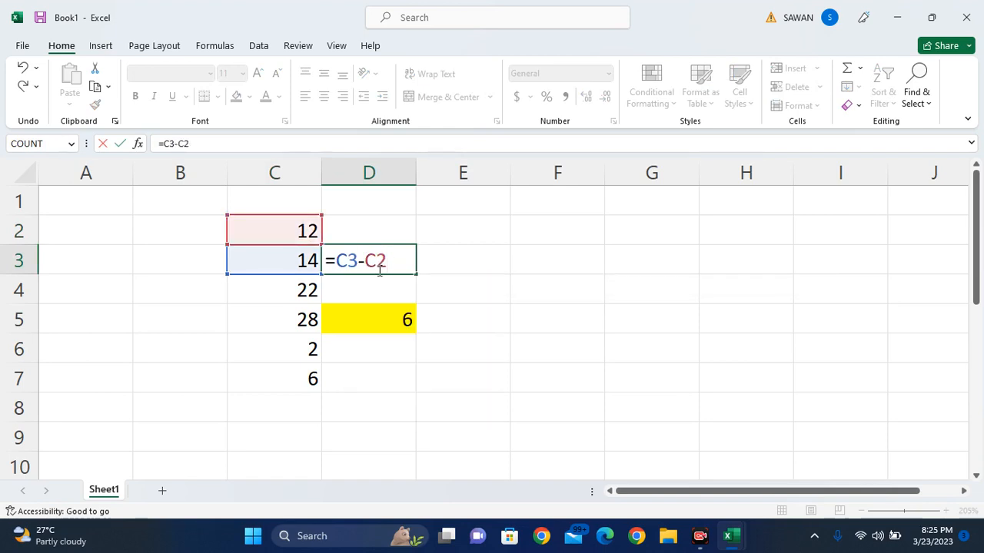
key("Return")
- Give D3 a yellow fill to match D5
left_click(378, 270)
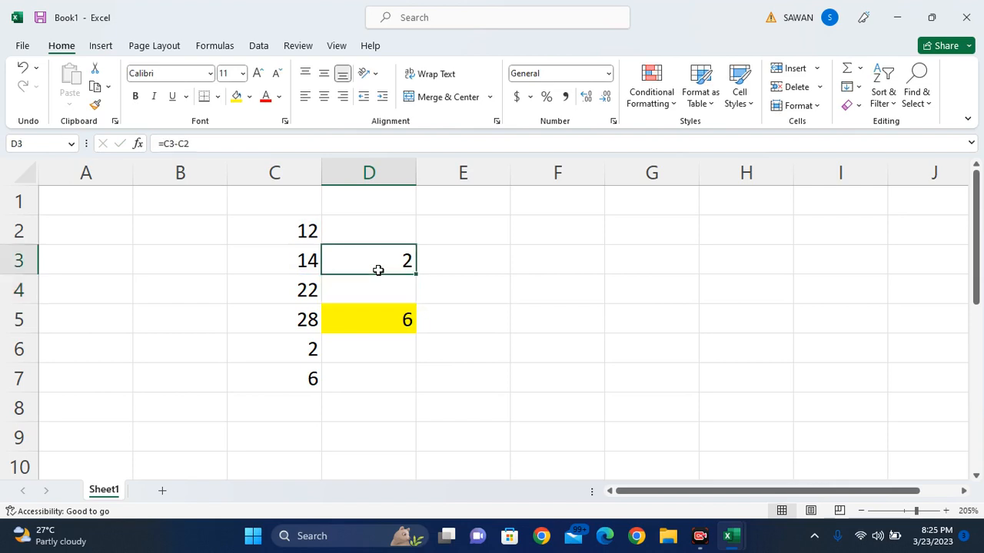
left_click(237, 96)
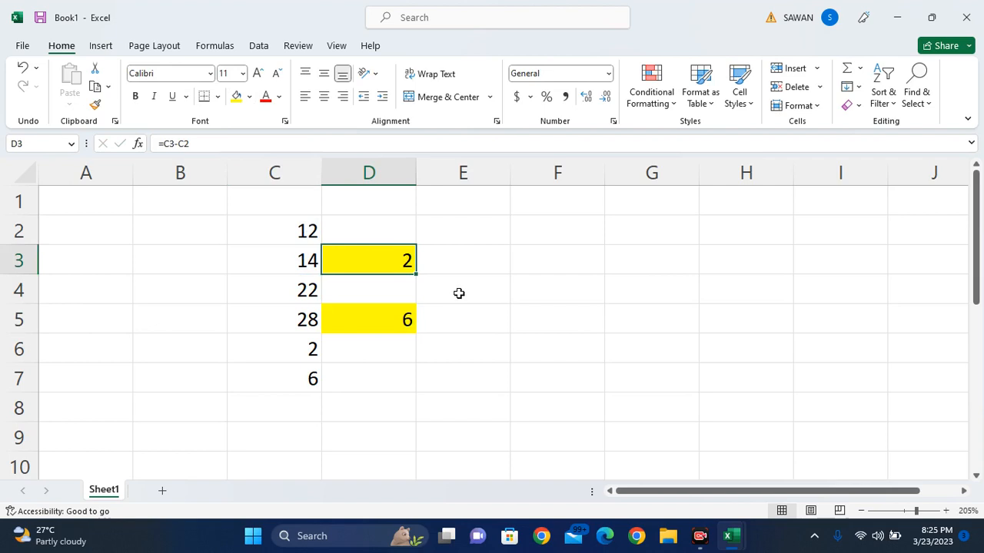
left_click(459, 293)
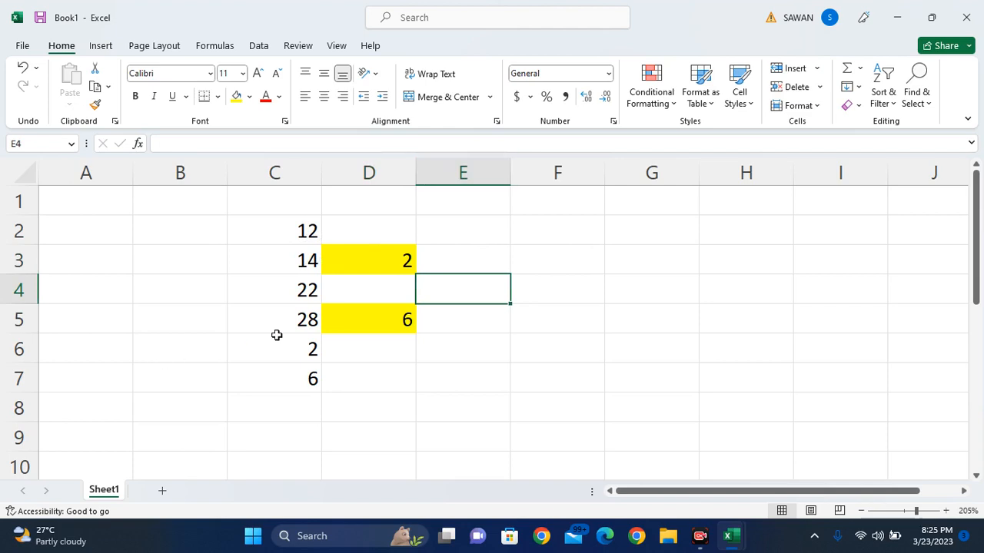
- Enter the formula =C5-C4-C6 in E4 so it shows 4
left_click(297, 319)
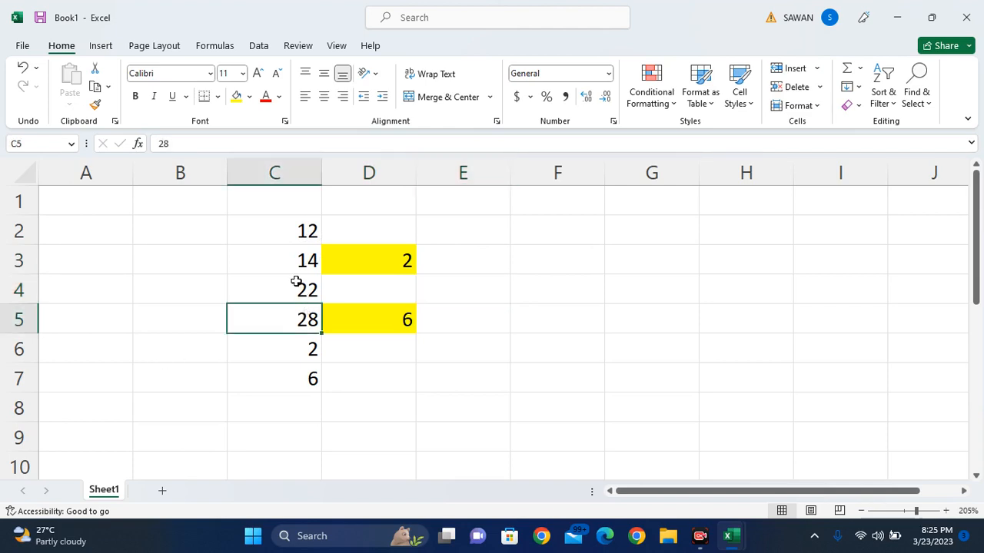
left_click(297, 284)
left_click(302, 353)
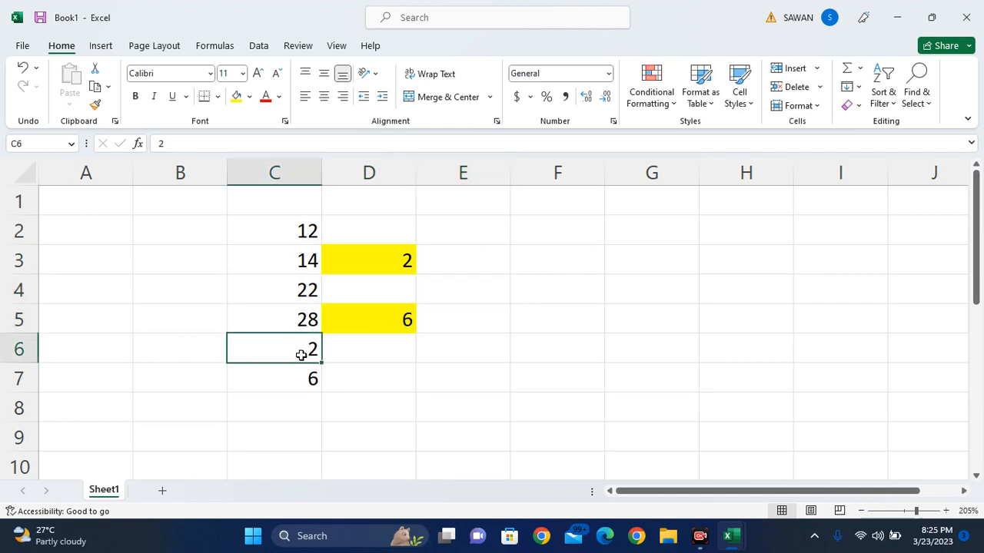
left_click(442, 289)
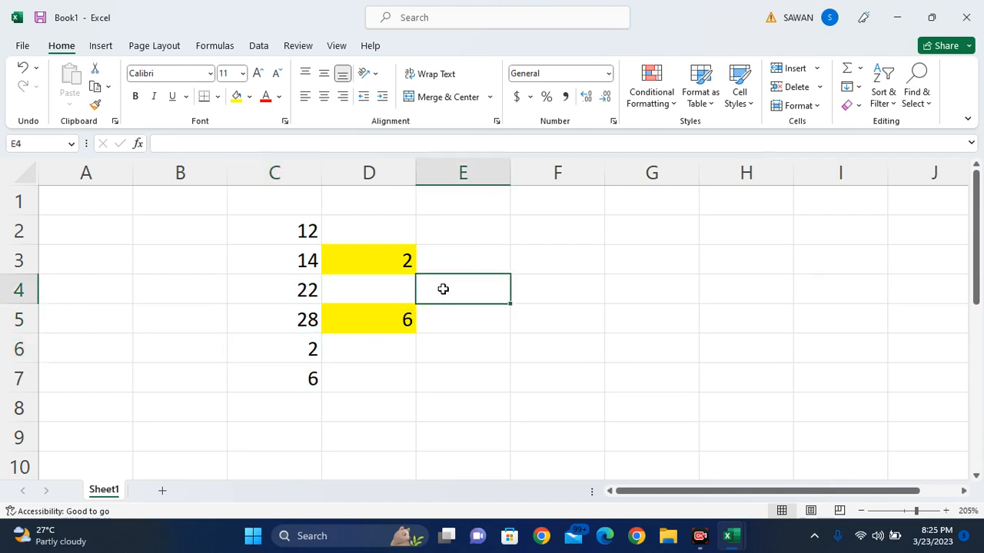
type("=")
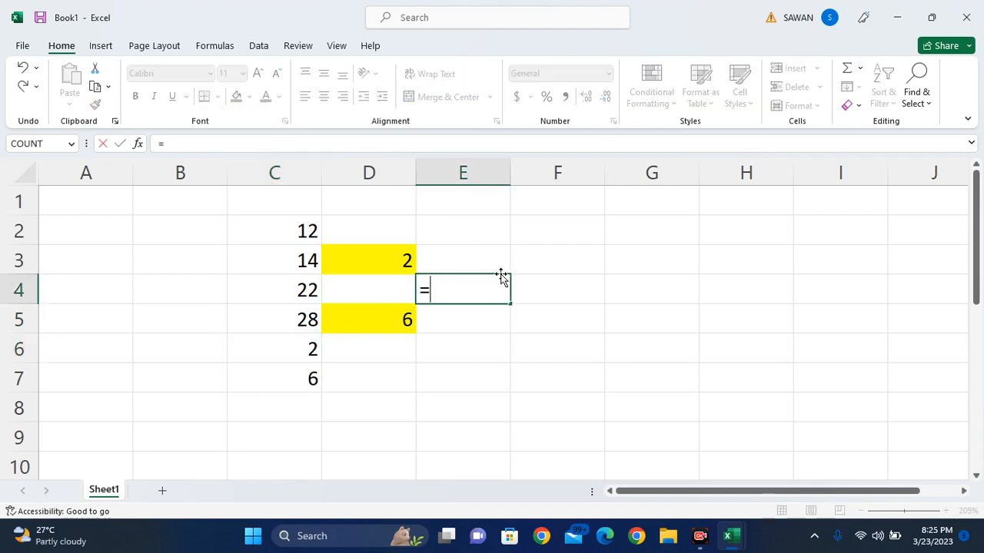
left_click(292, 315)
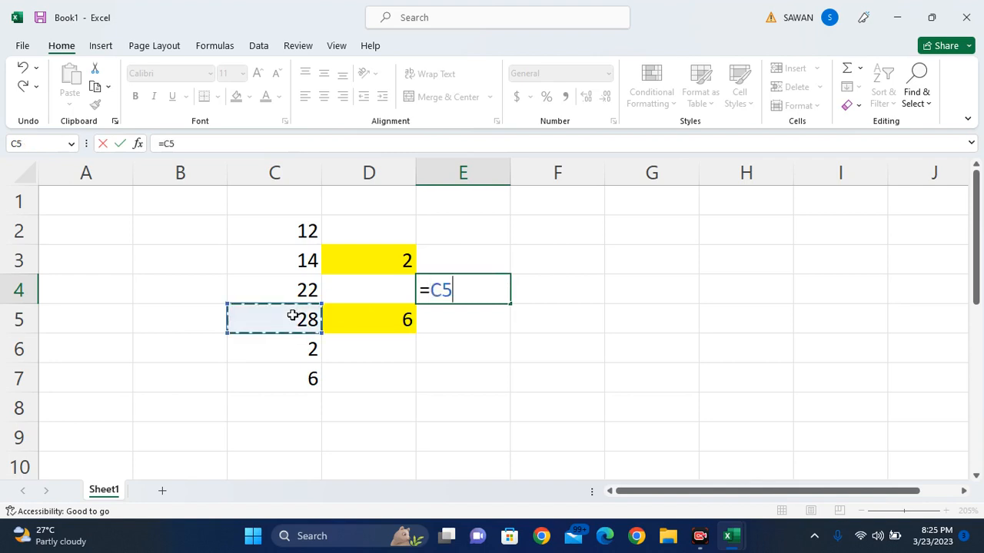
type("-")
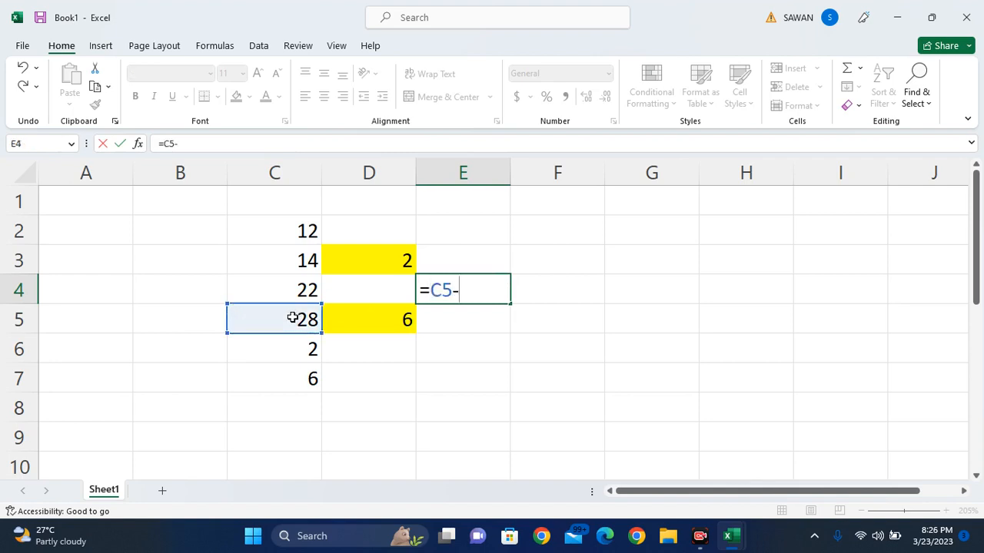
left_click(269, 286)
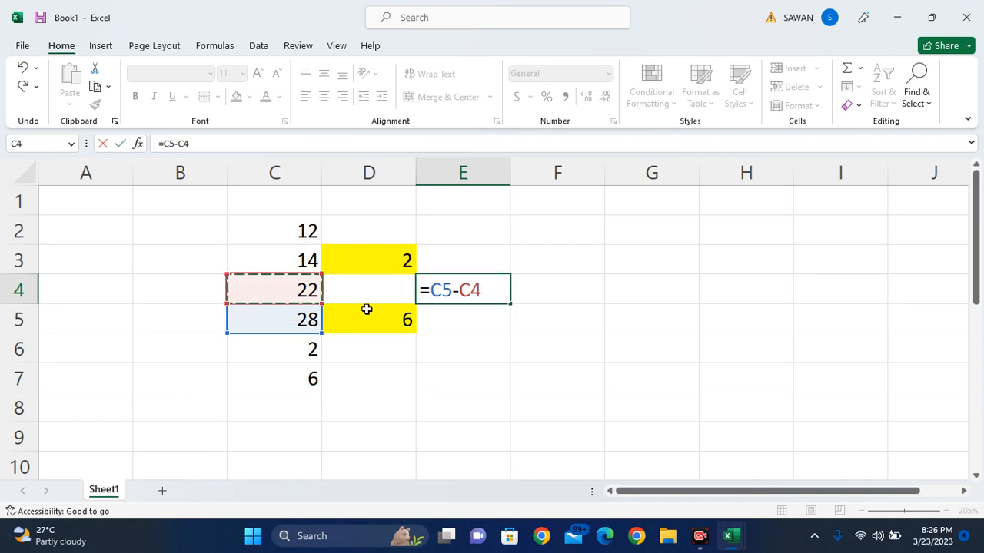
type("-")
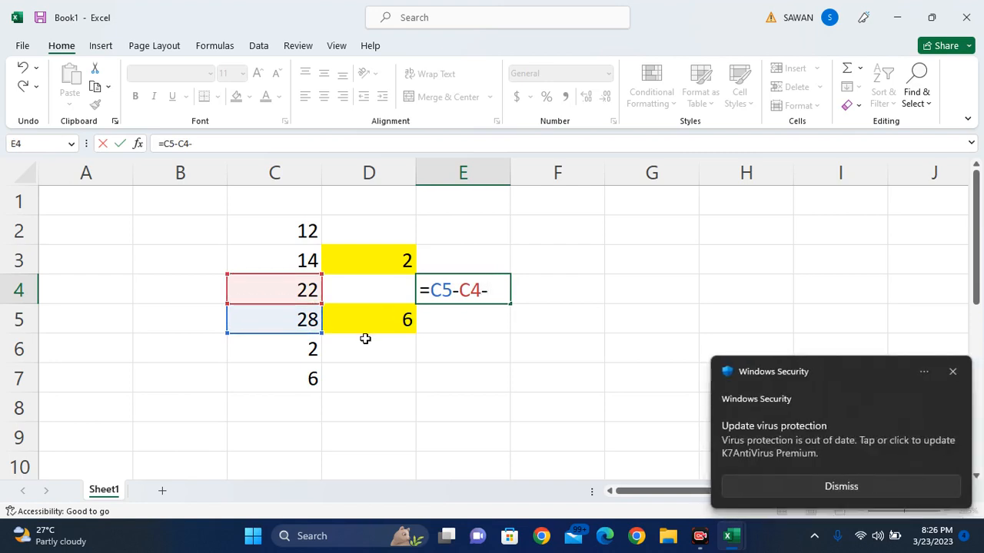
left_click(303, 349)
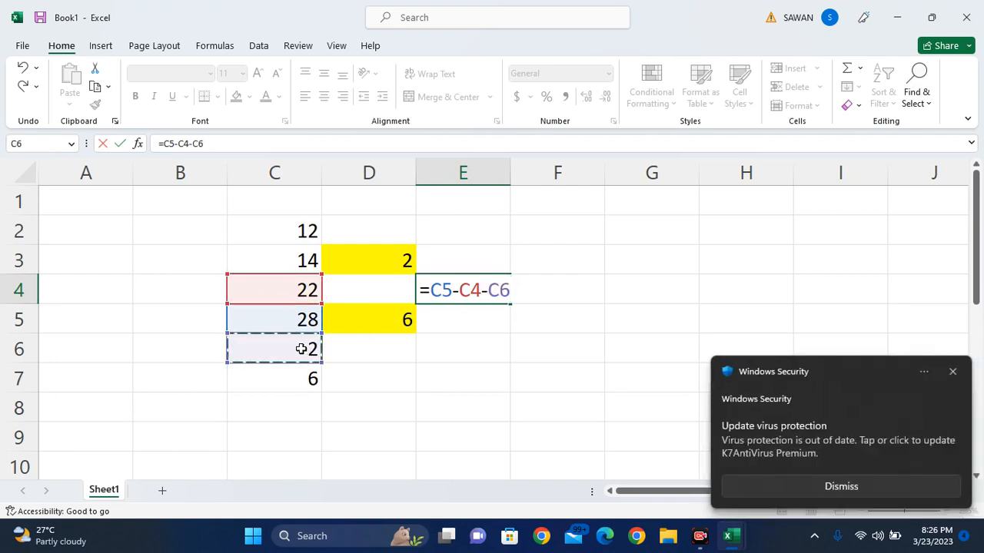
key("Return")
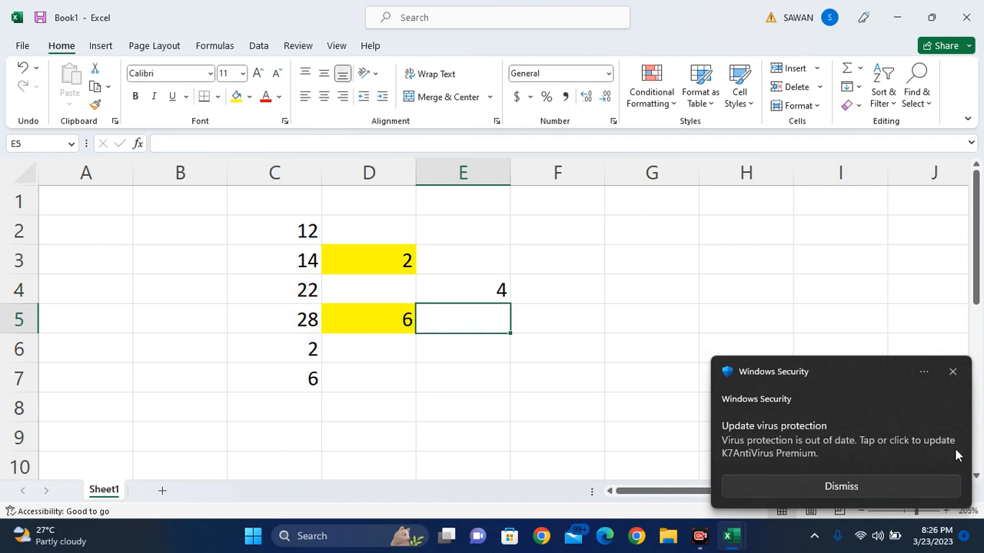
- Dismiss the antivirus notification and give E4 a yellow fill
left_click(952, 374)
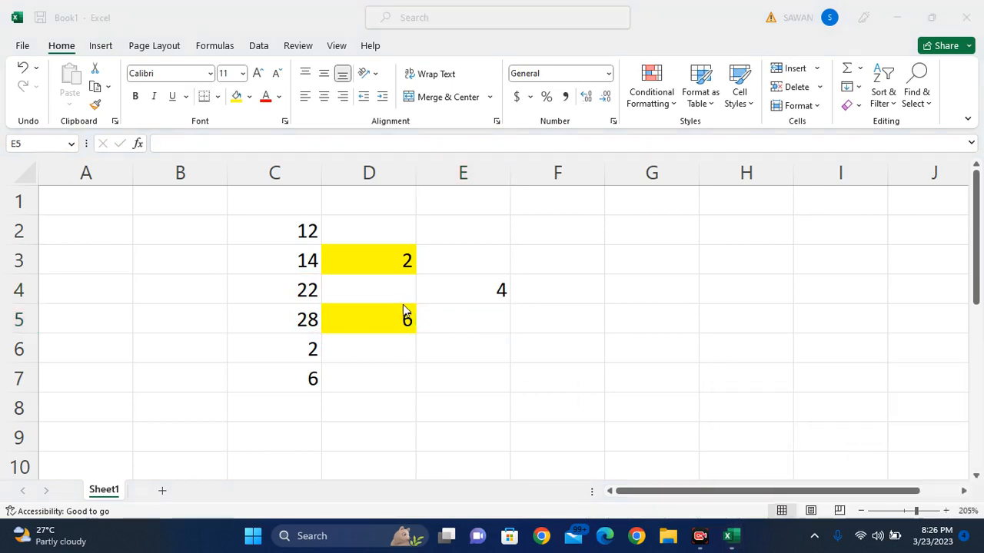
left_click(318, 319)
left_click(317, 294)
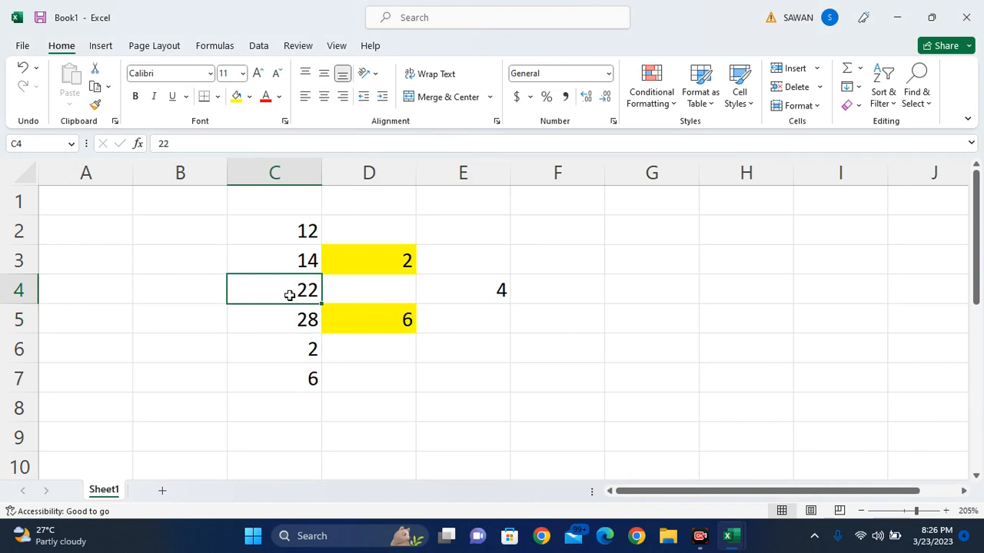
left_click(287, 354)
left_click(496, 289)
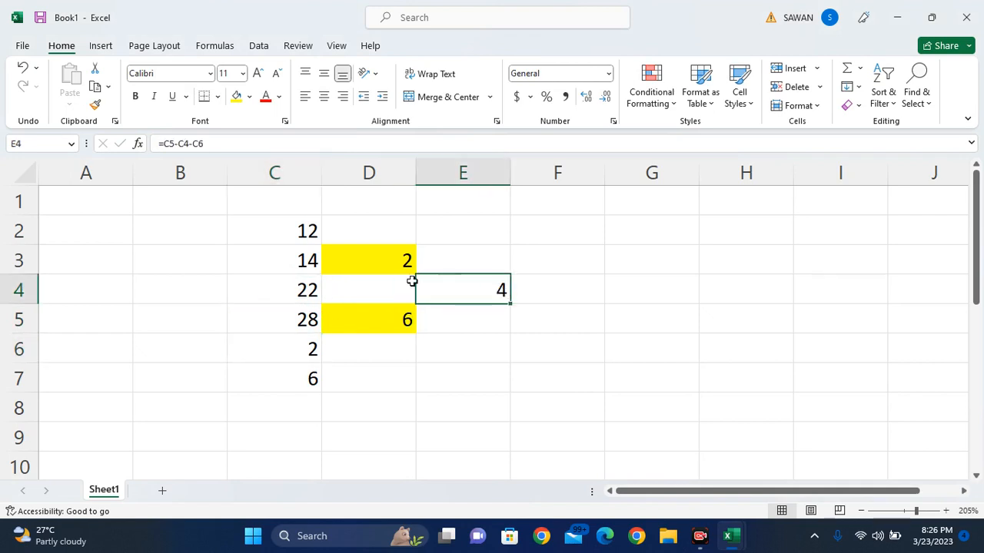
left_click(237, 96)
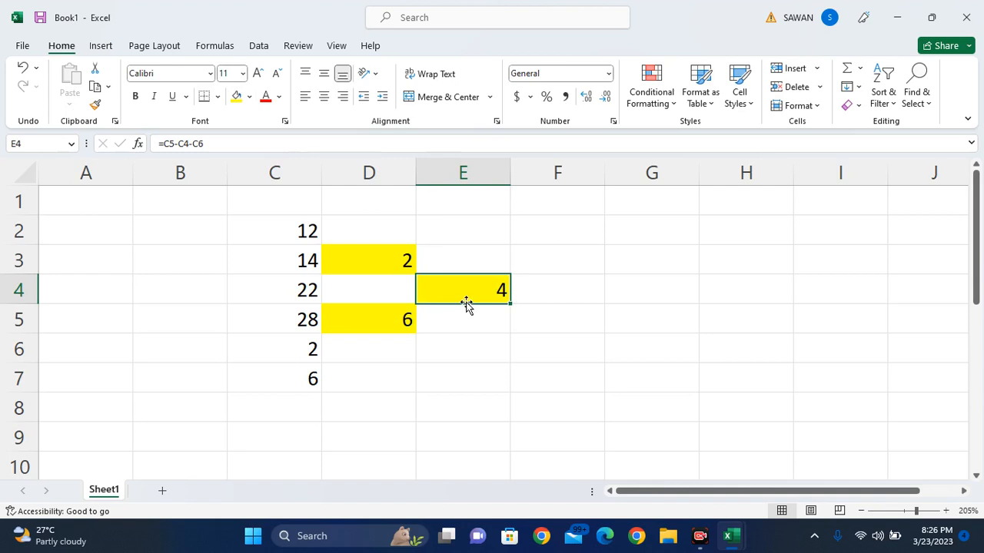
left_click(538, 302)
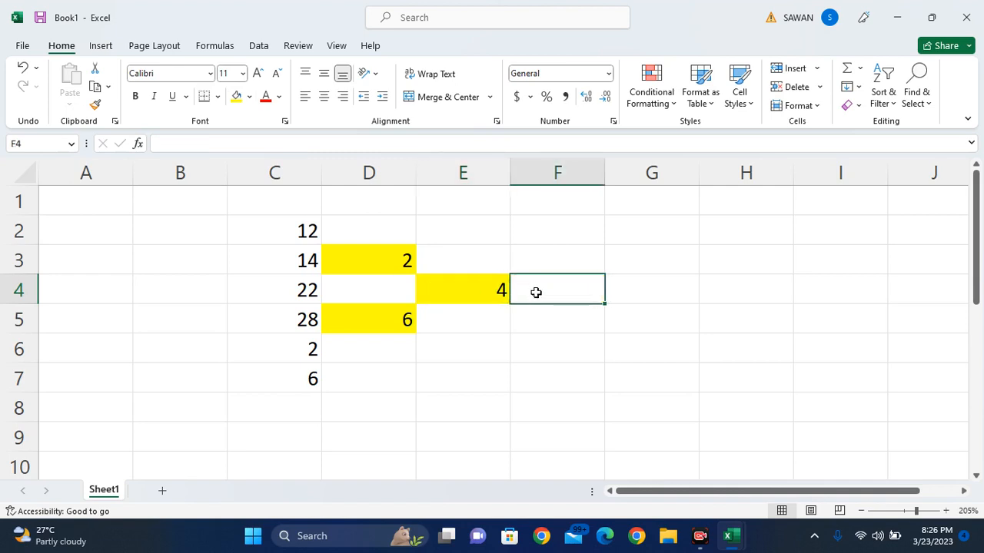
left_click(626, 277)
left_click(632, 239)
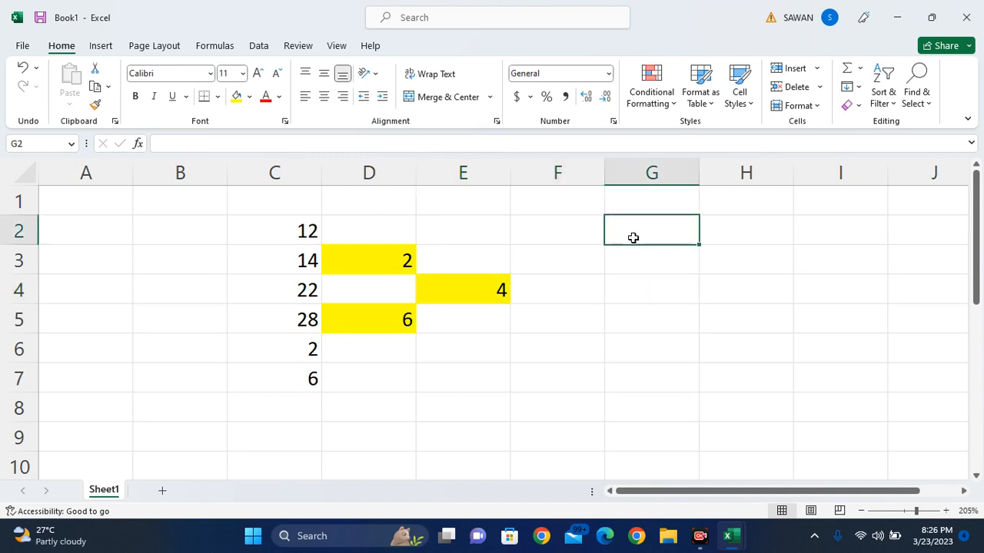
- Type the heading 'ADDITION AND SUBSTRACTION' into G2
type("ADDITIO")
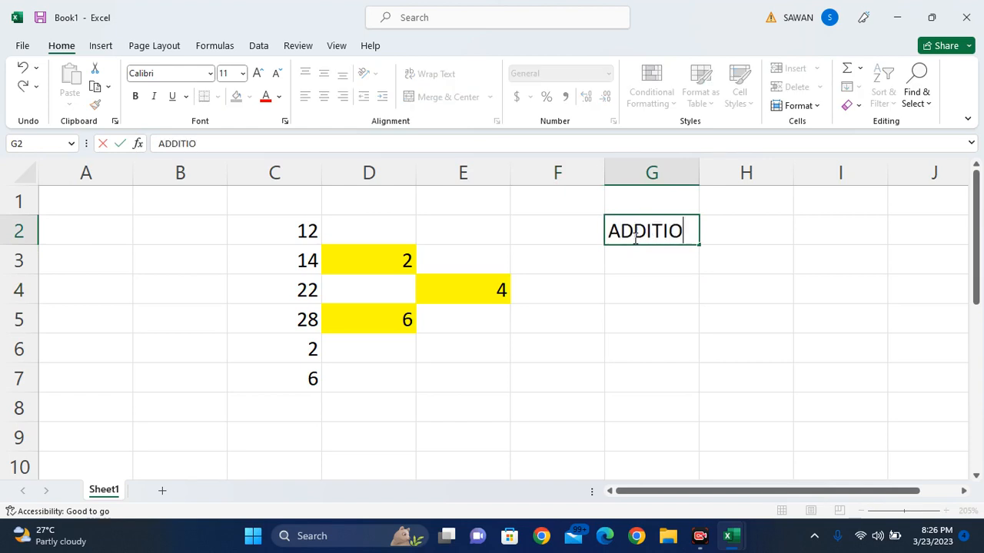
type("N AND SUB")
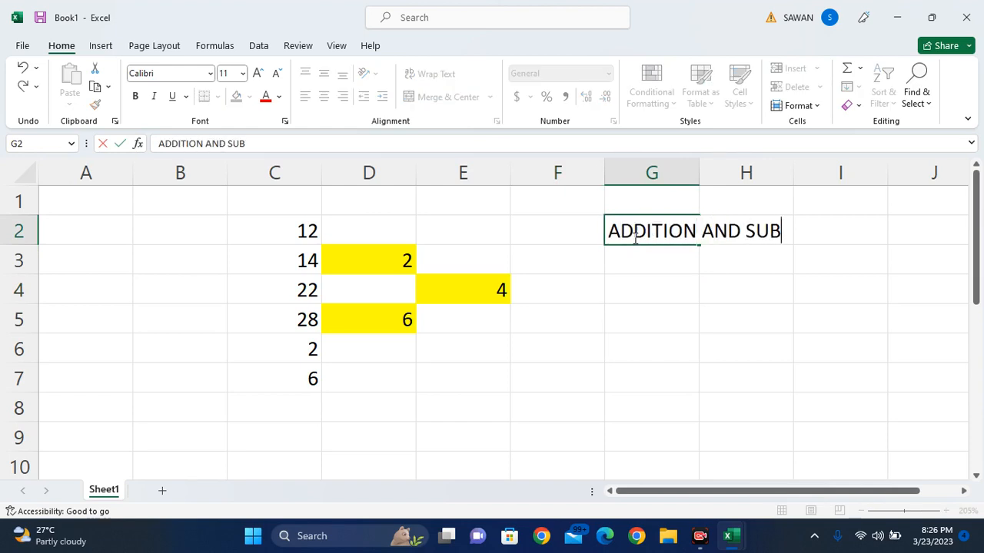
type("STRACTION")
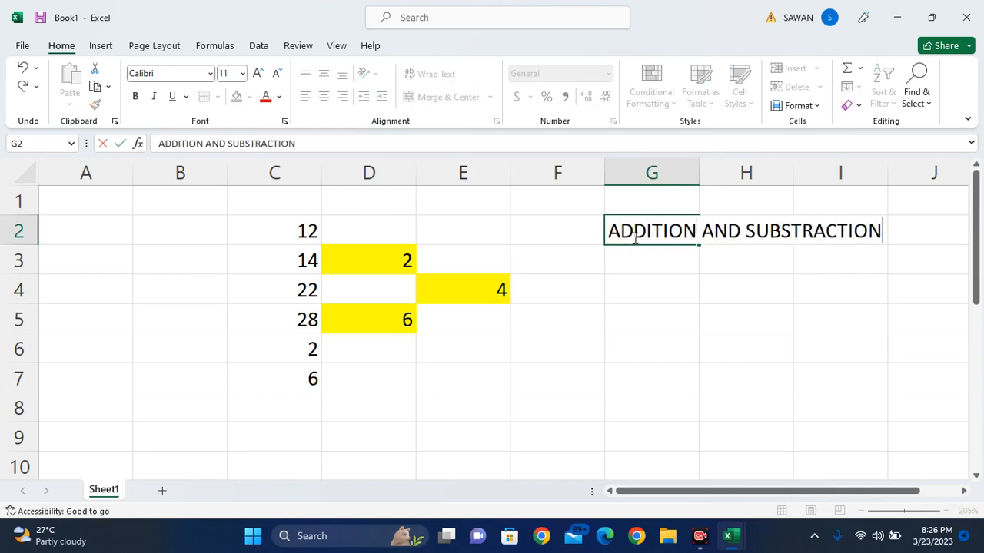
key("Return")
key("Down")
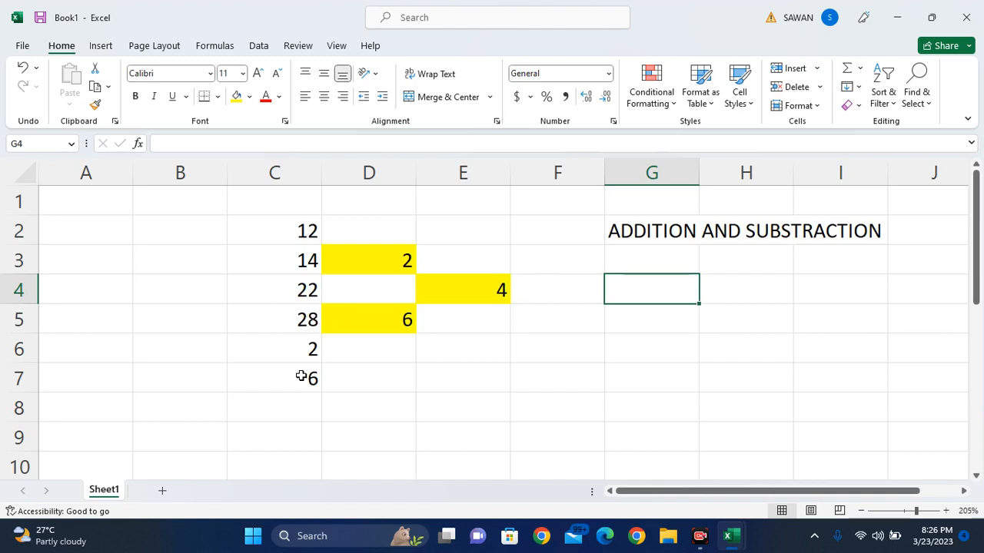
- Enter the formula =C5+C6-C7 in G4 so it shows 24
left_click(294, 354)
left_click(303, 320)
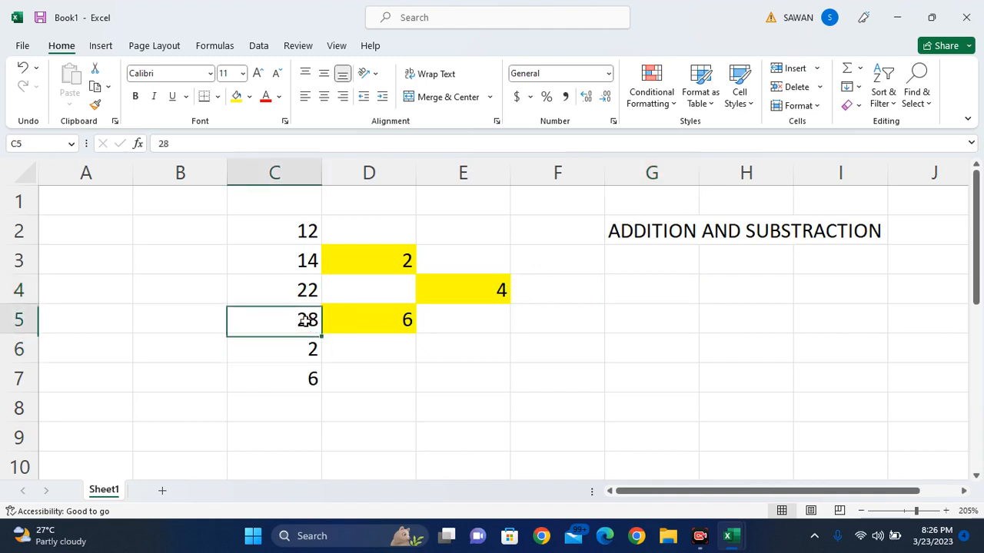
left_click(305, 375)
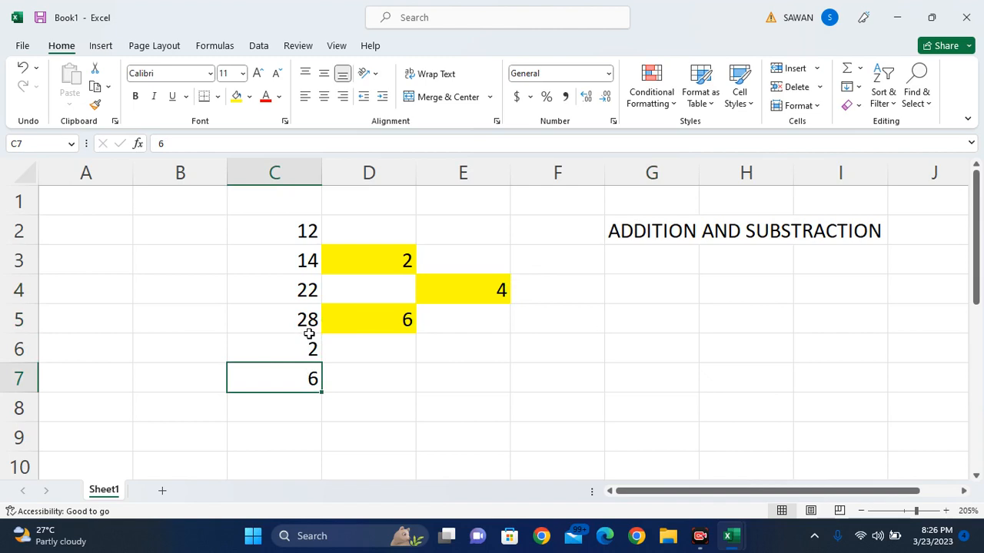
left_click(607, 290)
type("=")
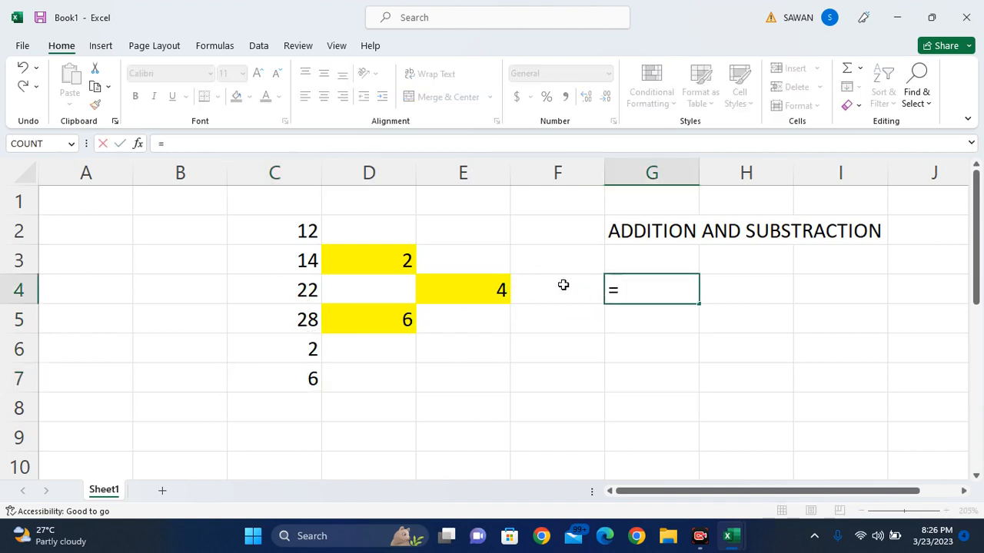
left_click(291, 318)
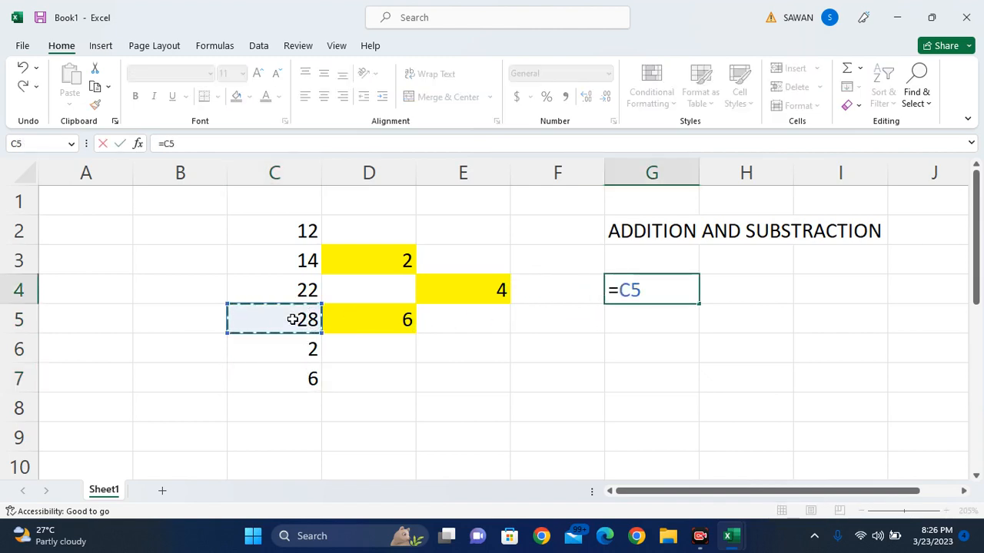
type("-")
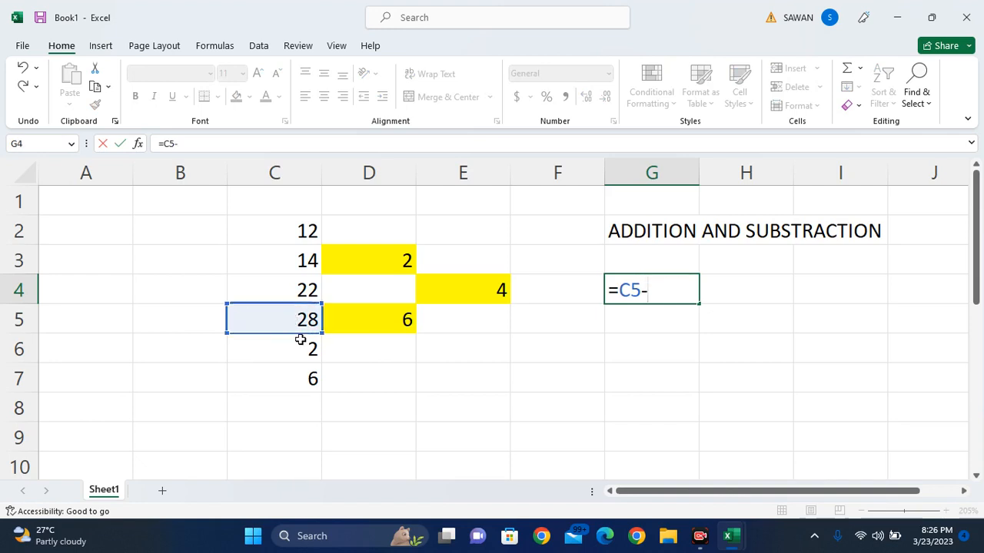
left_click(297, 342)
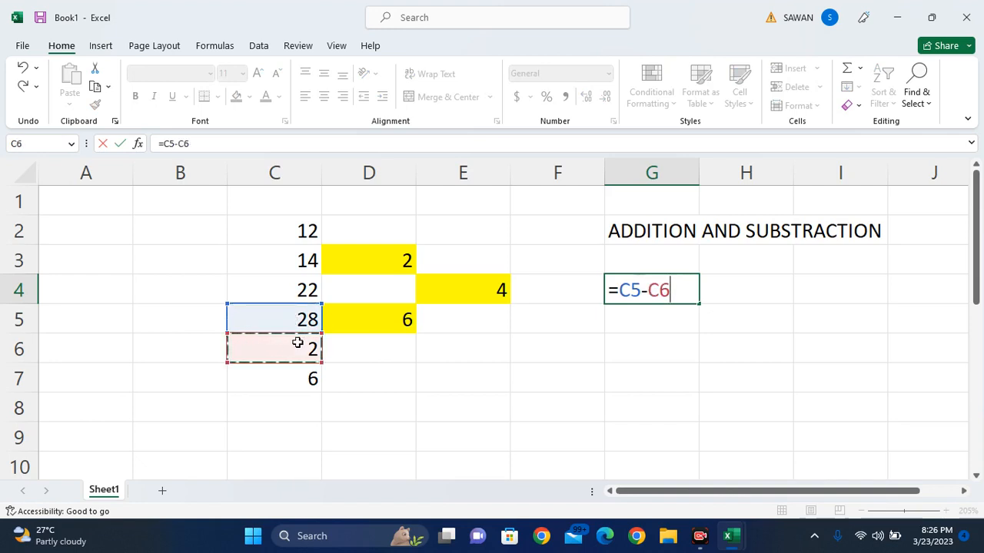
key("BackSpace")
key("BackSpace")
type("+")
left_click(297, 343)
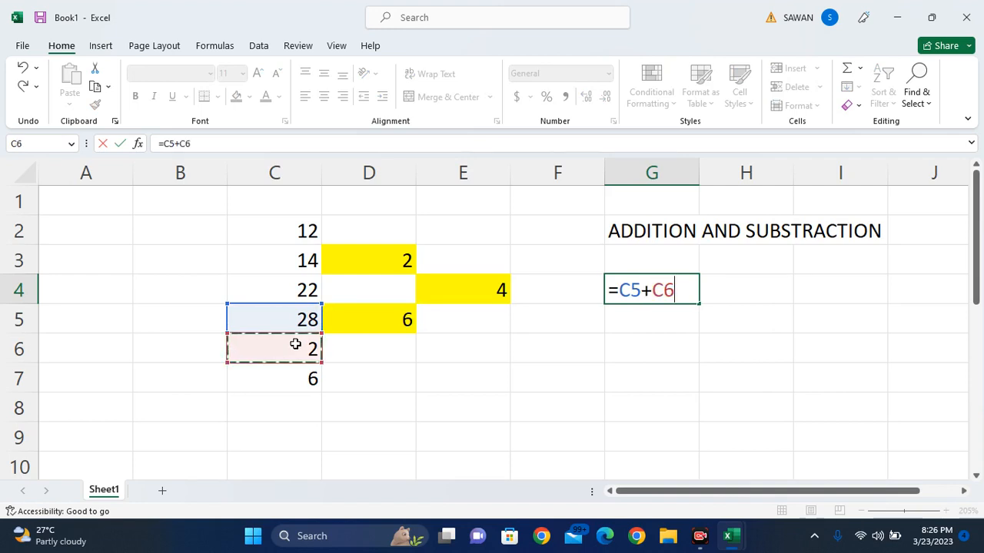
type("-")
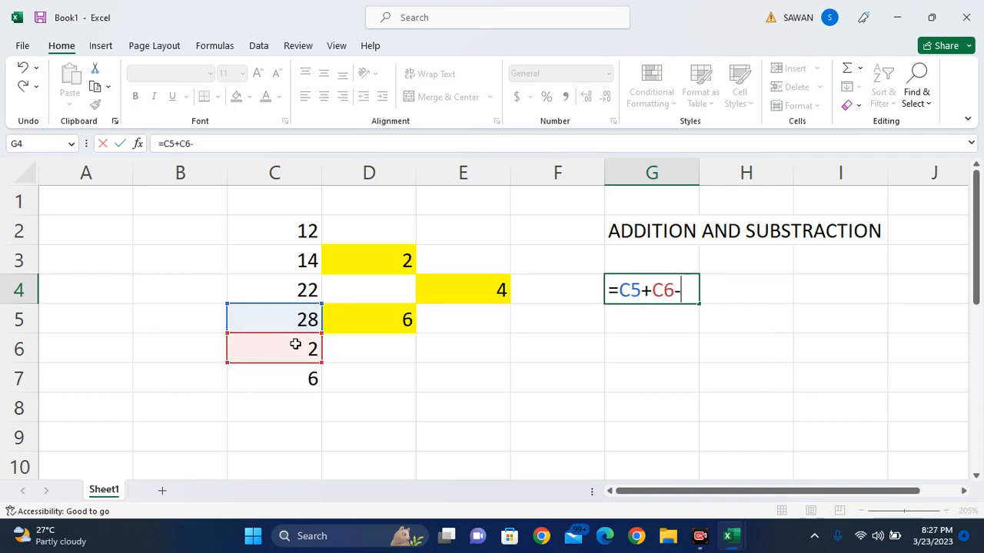
left_click(296, 381)
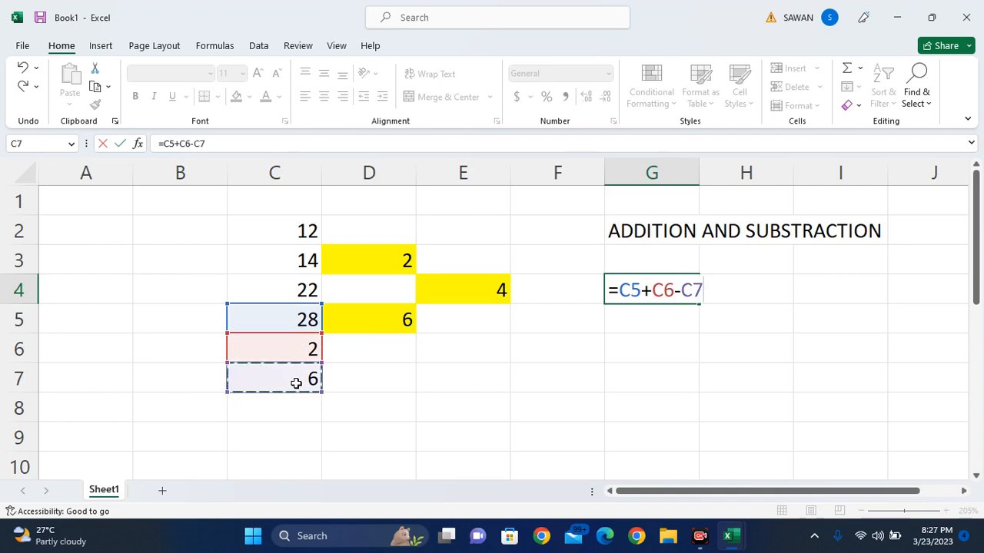
key("Return")
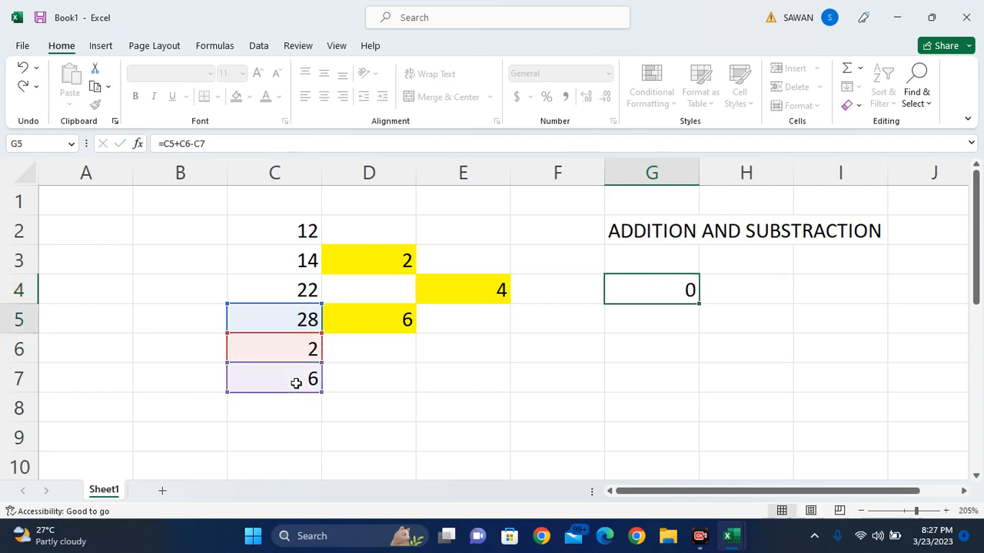
- Recheck the C5 and C6 values and reselect G4 to review its formula
key("Up")
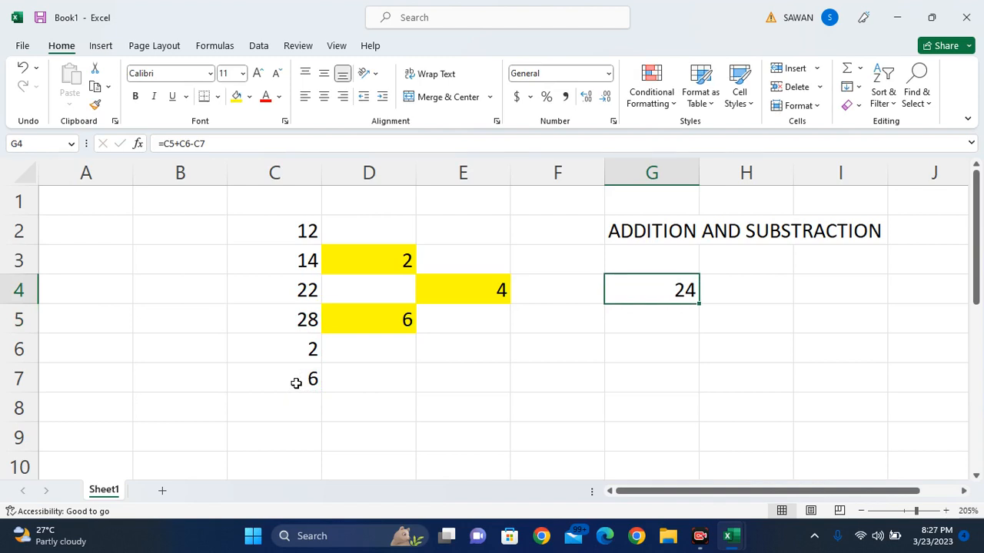
left_click(303, 317)
left_click(312, 349)
left_click(294, 314)
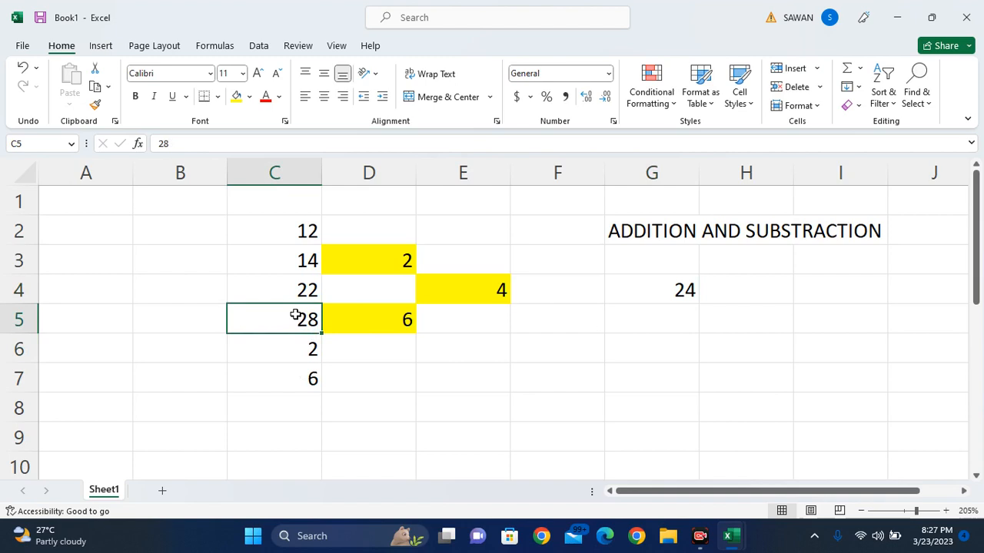
left_click(305, 345)
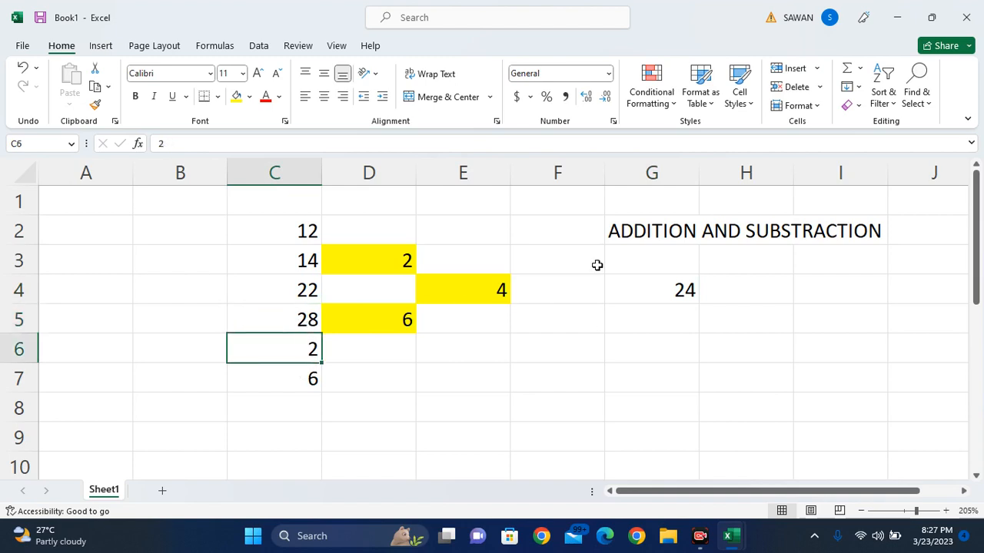
left_click(647, 283)
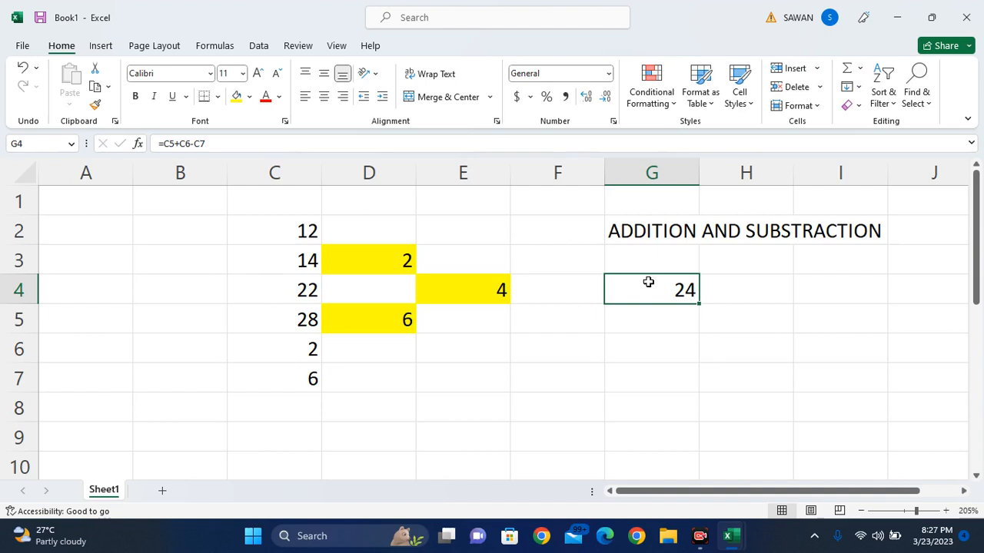
- Wrap C5+C6 in brackets so G4 reads =(C5+C6)-C7
double_click(648, 282)
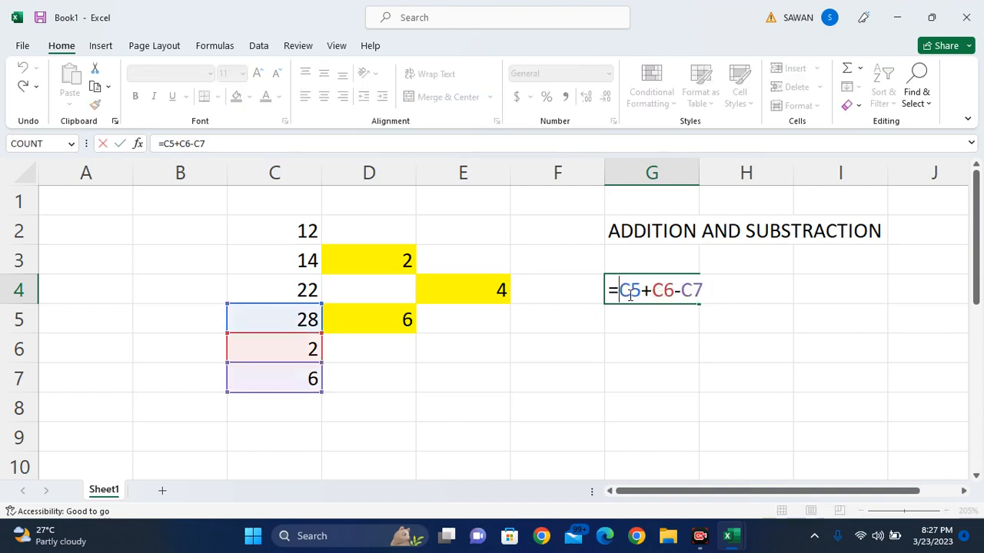
type("(")
key("Right")
type(")")
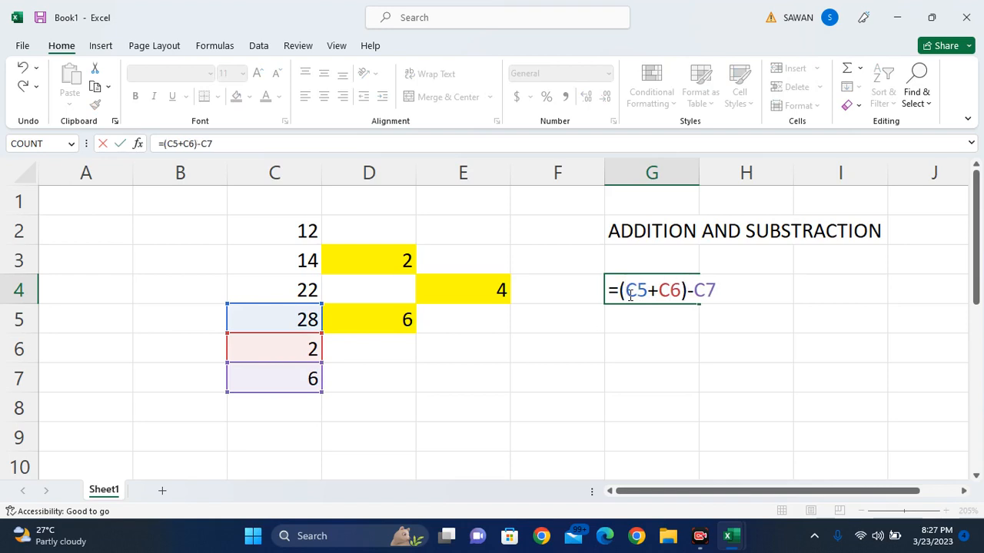
key("Return")
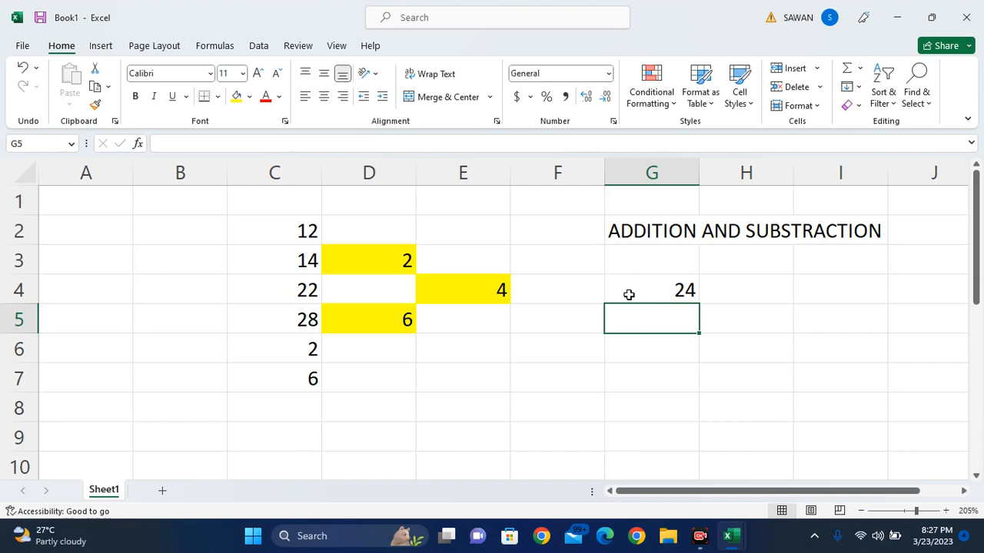
- Give G4 a yellow fill
left_click(628, 294)
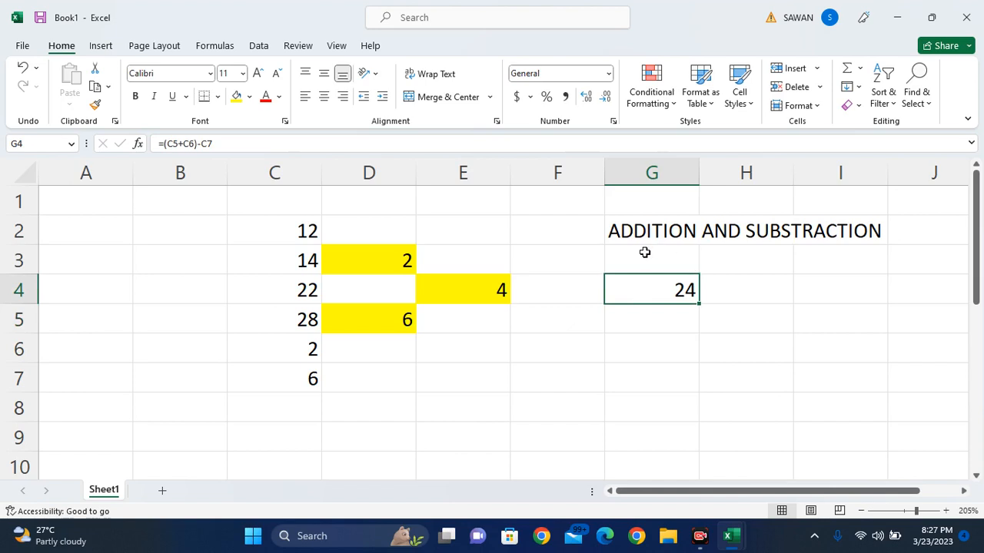
left_click(236, 96)
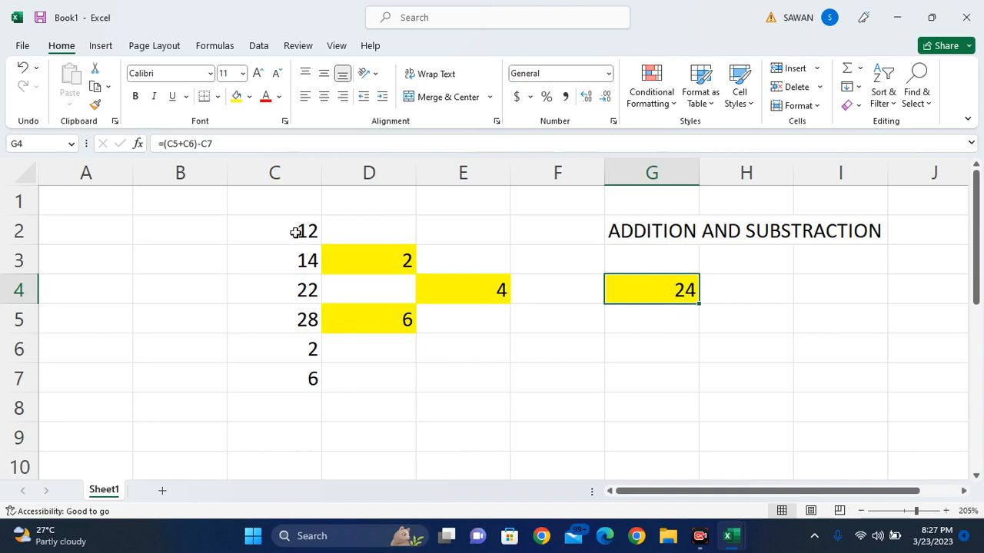
left_click(441, 368)
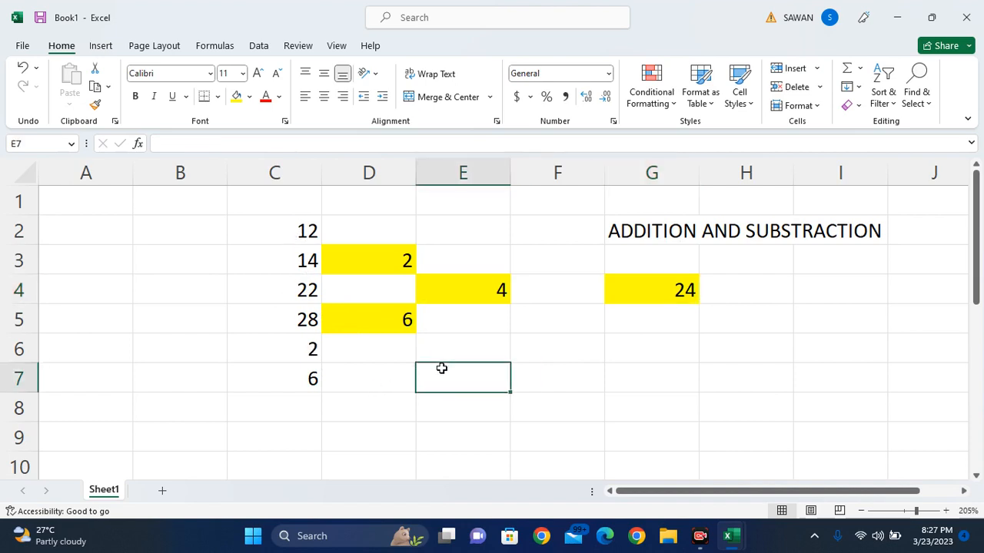
- Enter the formula =C5+C3-C2+C7 in E7 so it shows 36
type("=")
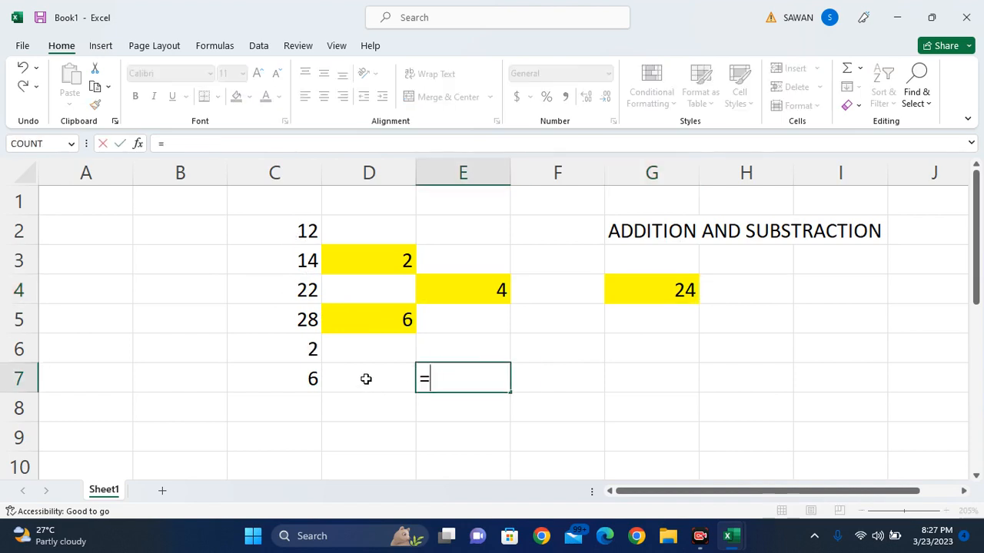
left_click(267, 317)
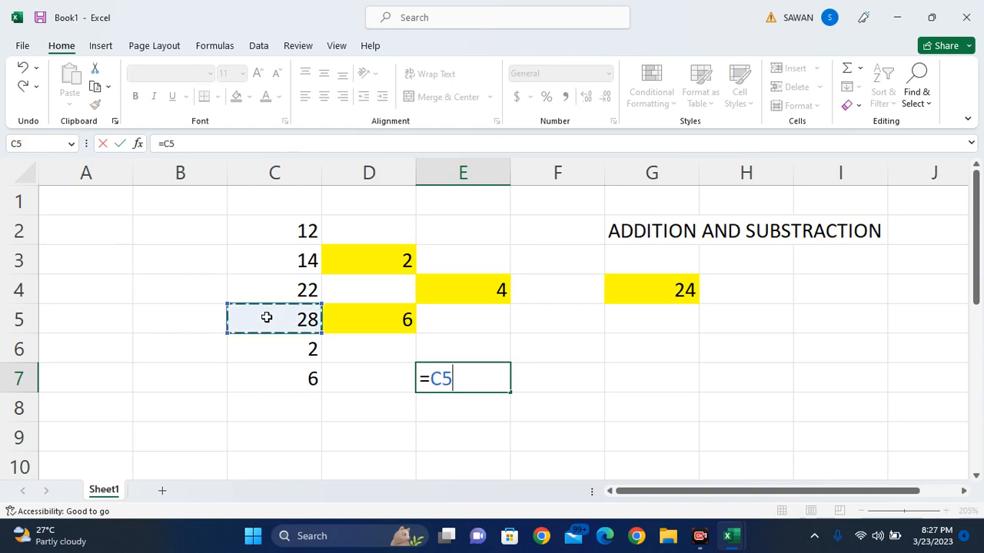
type("+")
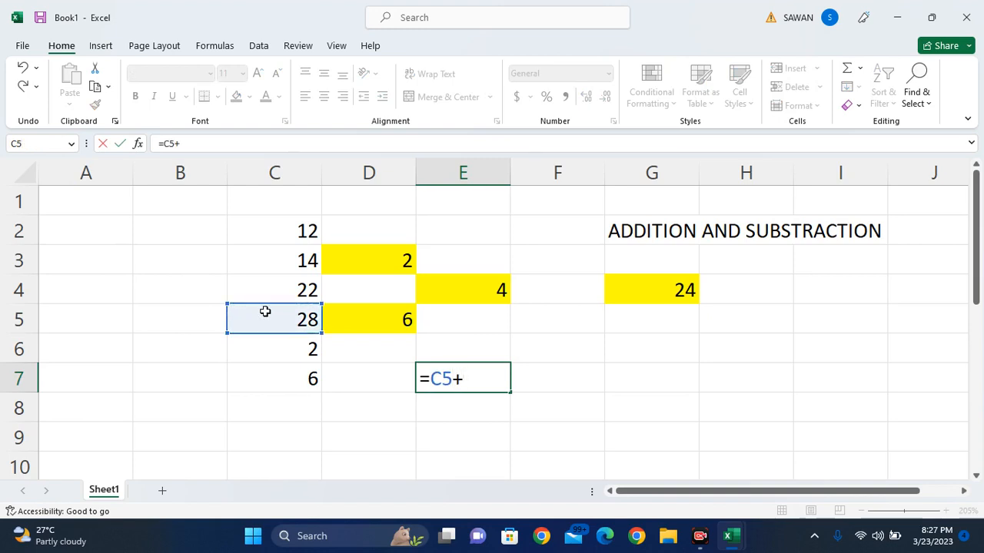
left_click(288, 261)
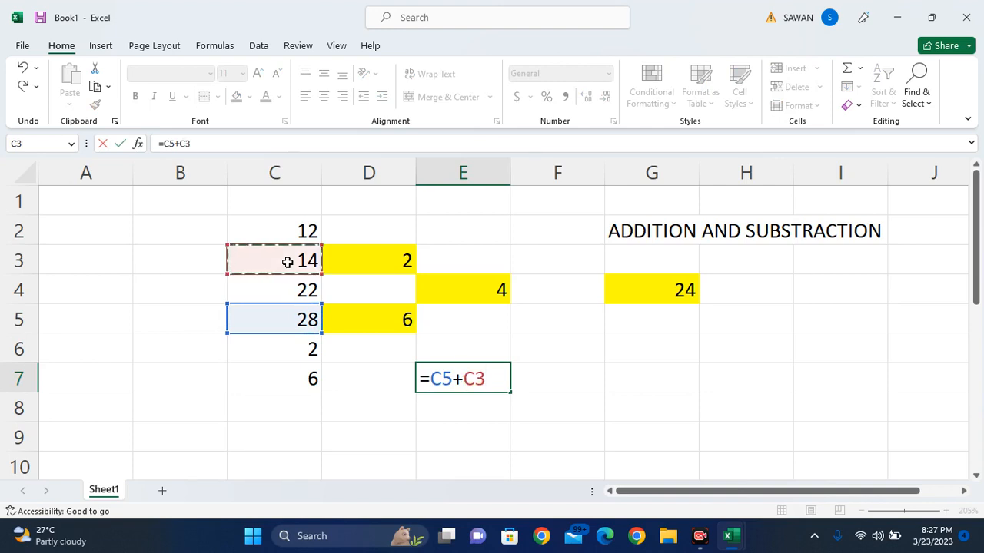
type("-")
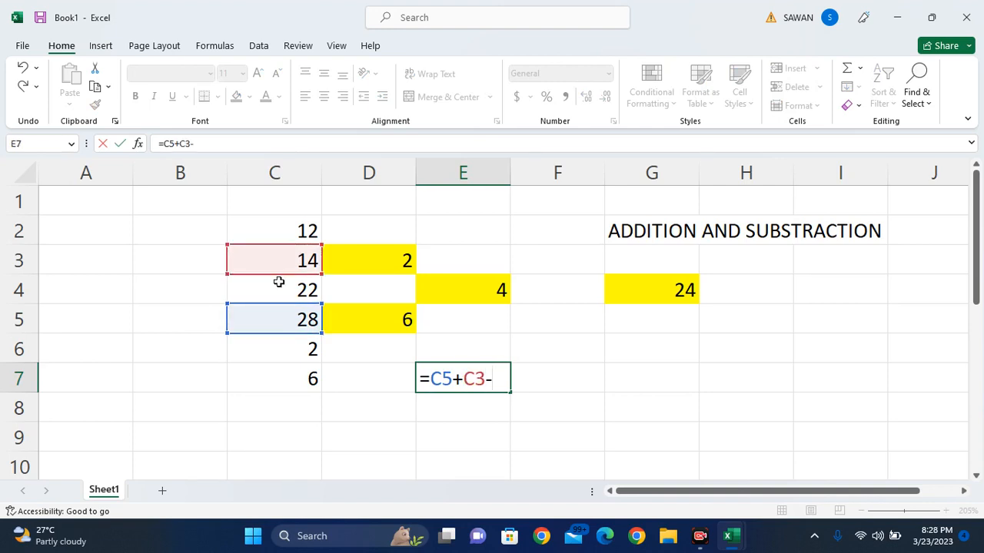
left_click(283, 232)
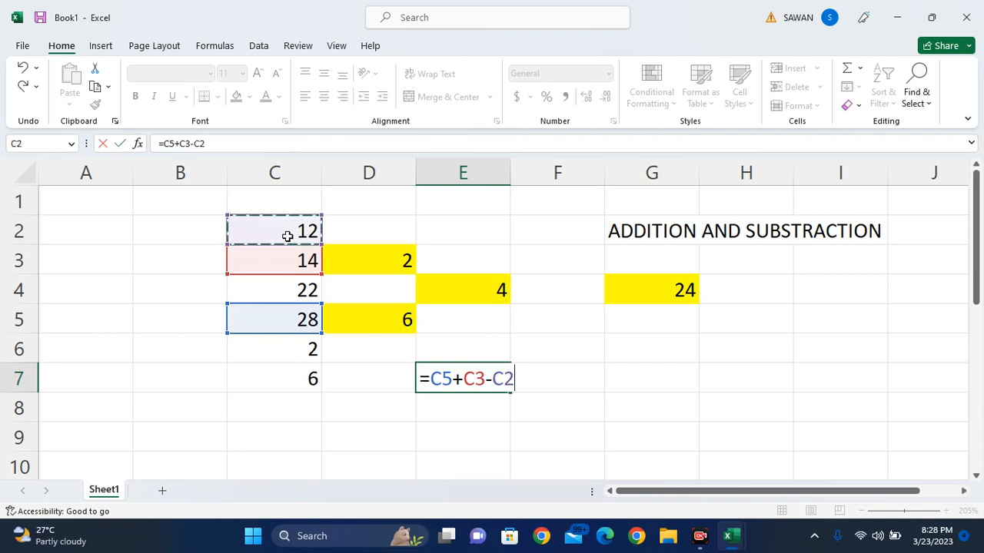
type("+")
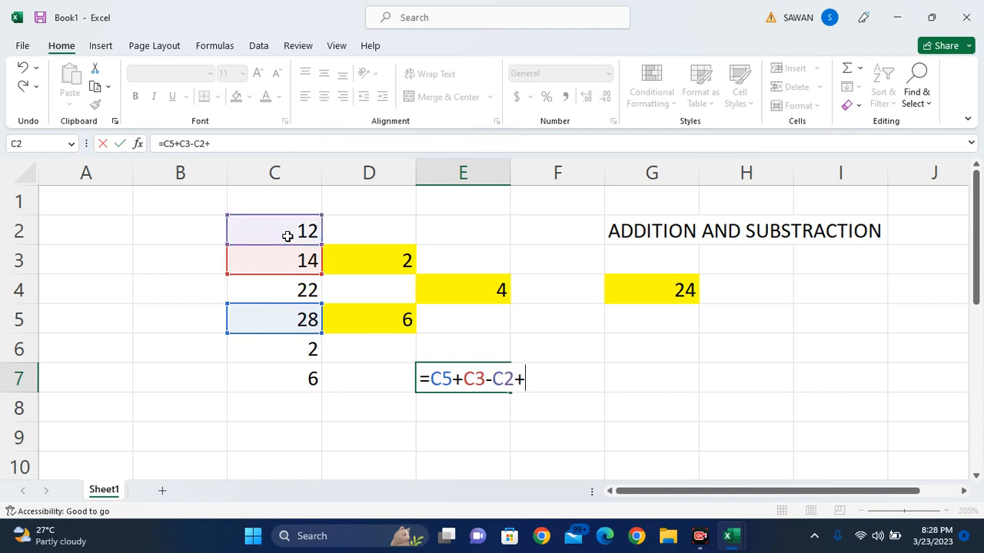
left_click(293, 386)
key("Return")
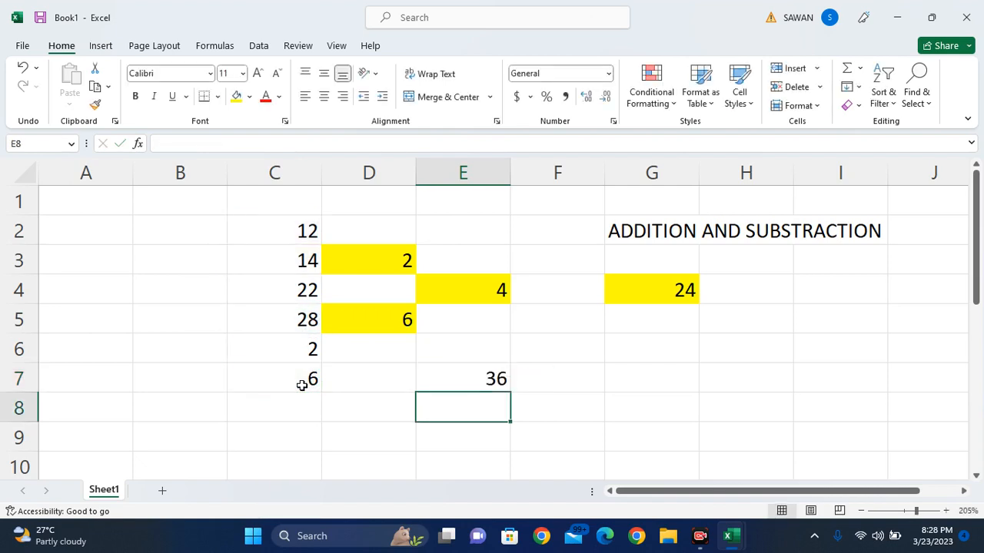
left_click(452, 368)
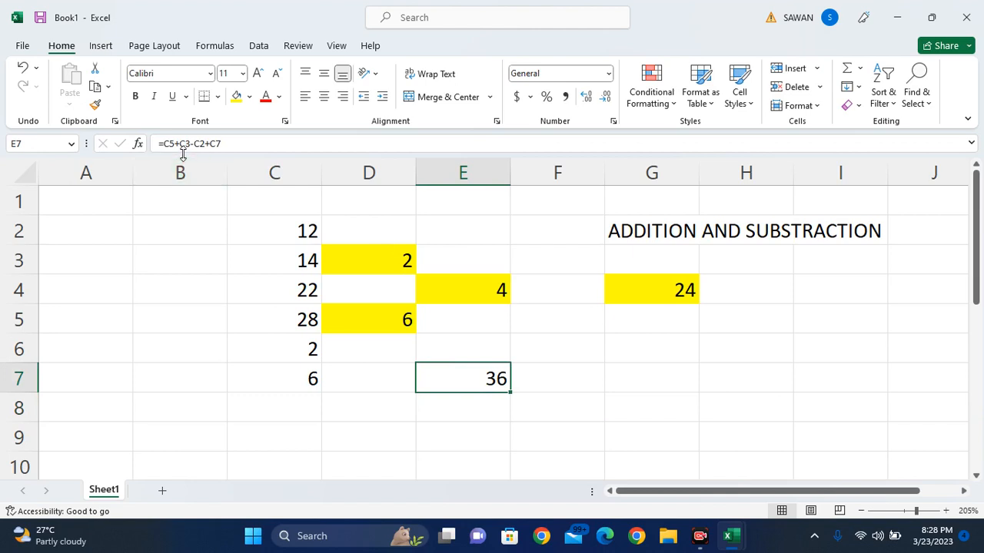
- Confirm E7's formula unchanged and give E7 a yellow fill
left_click(255, 144)
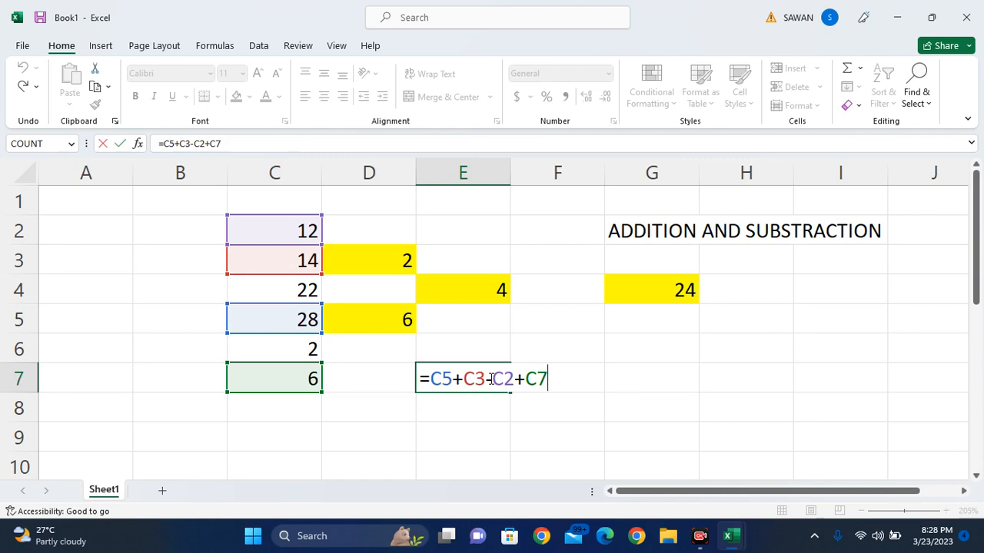
key("Return")
left_click(489, 378)
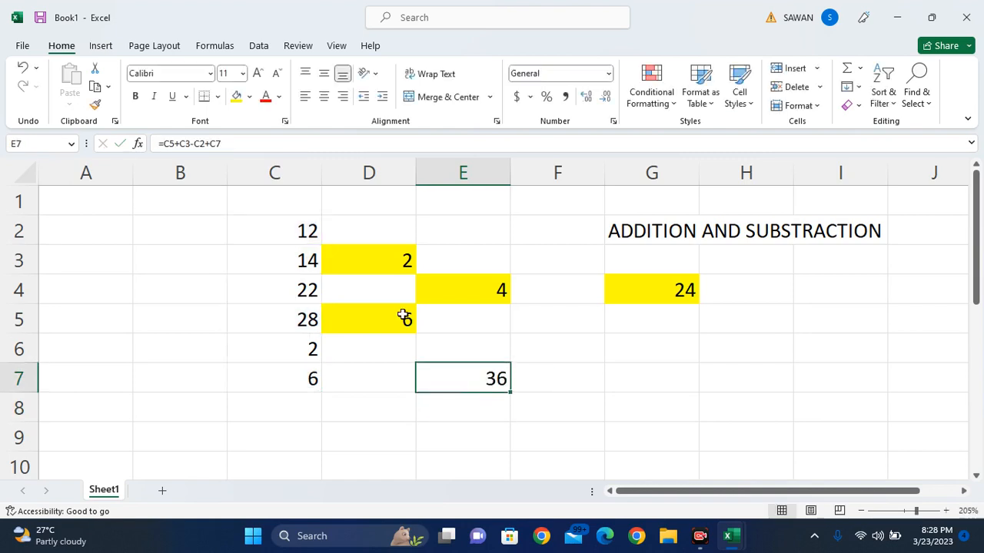
left_click(237, 96)
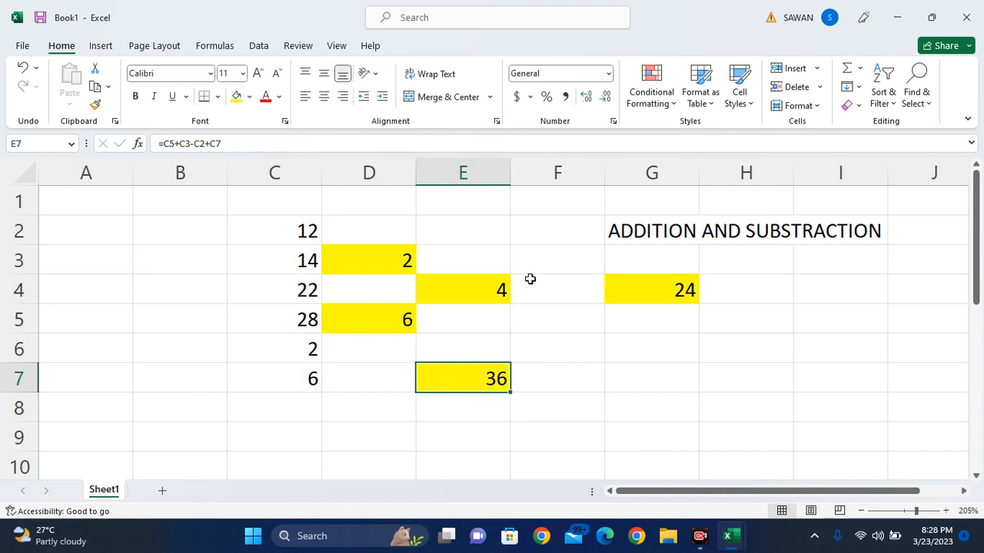